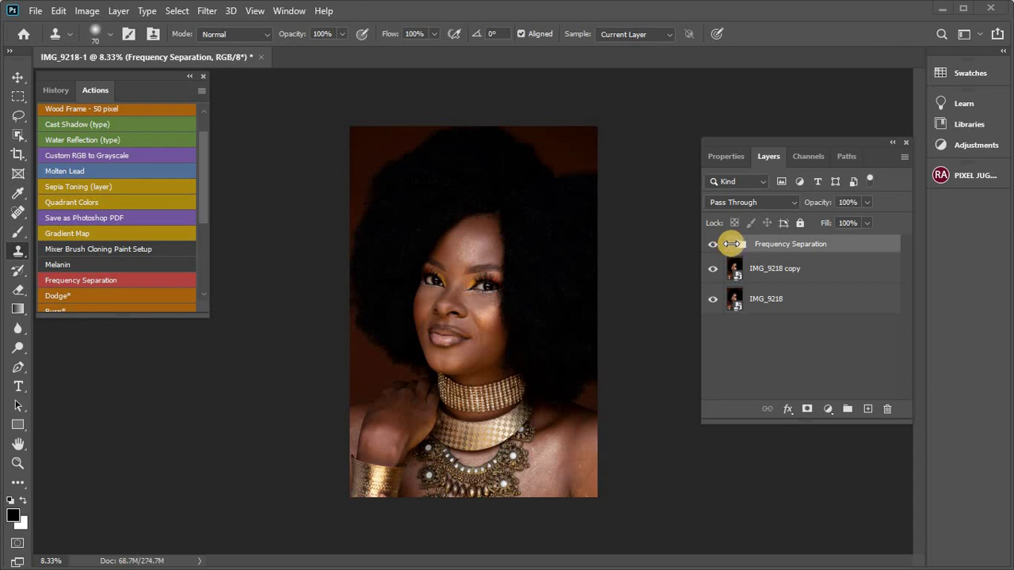
# Expand the Frequency Separation group and select its High* layer.
pyautogui.click(732, 247)
pyautogui.click(729, 245)
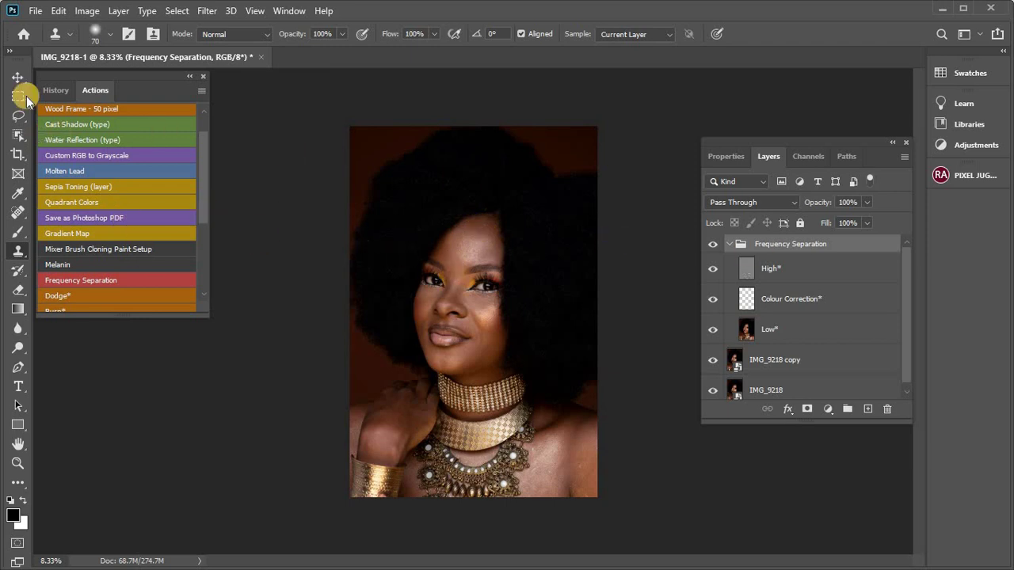
pyautogui.click(808, 266)
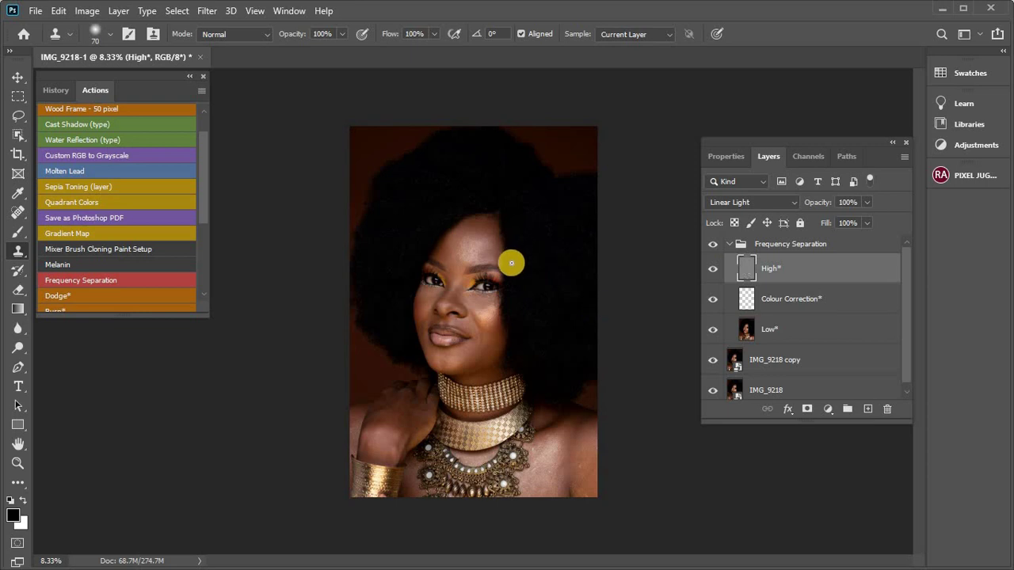
# Compare the portrait's skin up close with the Frequency Separation group hidden and shown.
pyautogui.click(713, 244)
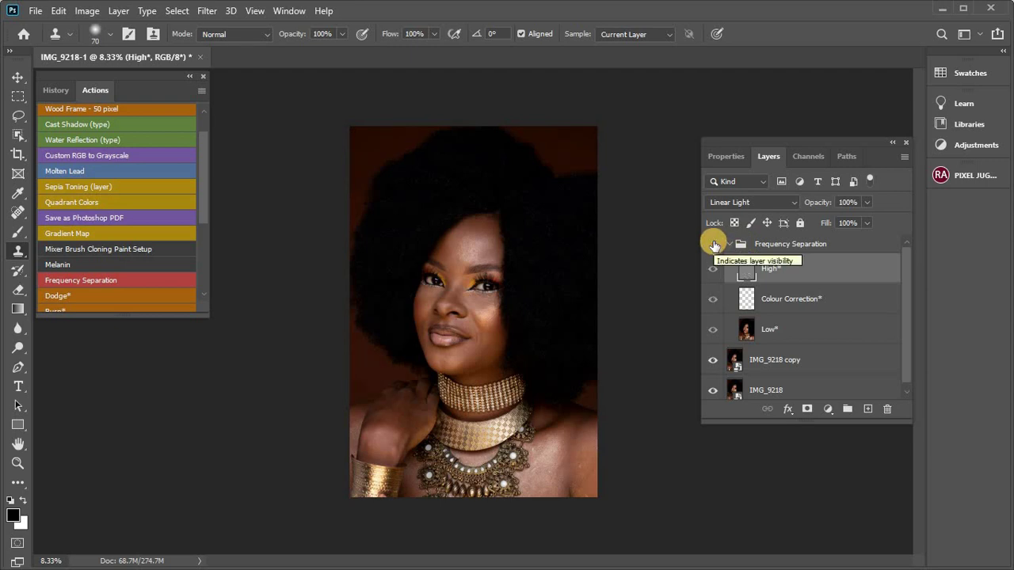
pyautogui.hotkey('ctrl', '+')
pyautogui.hotkey('ctrl', '+')
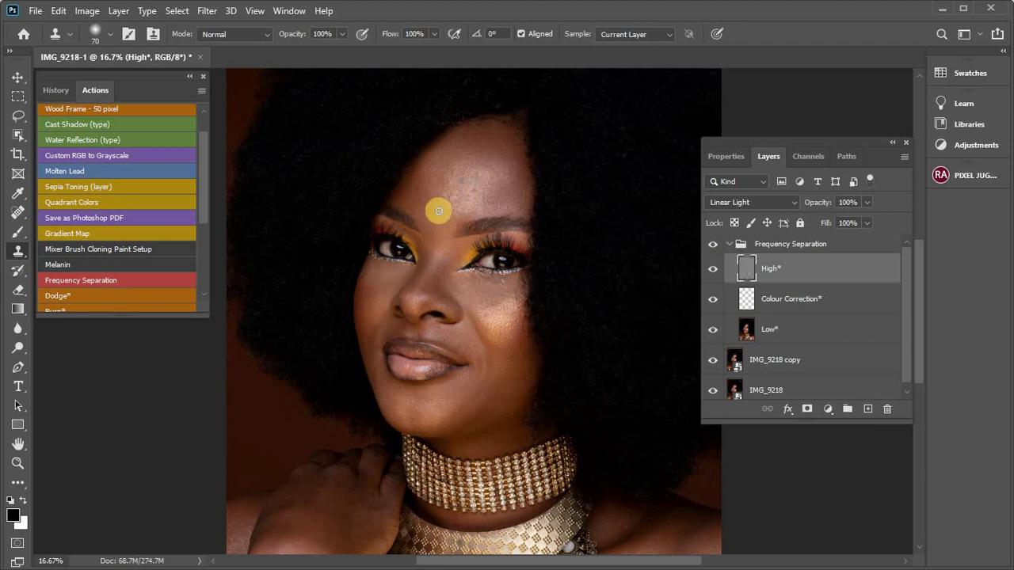
pyautogui.click(712, 245)
pyautogui.click(713, 246)
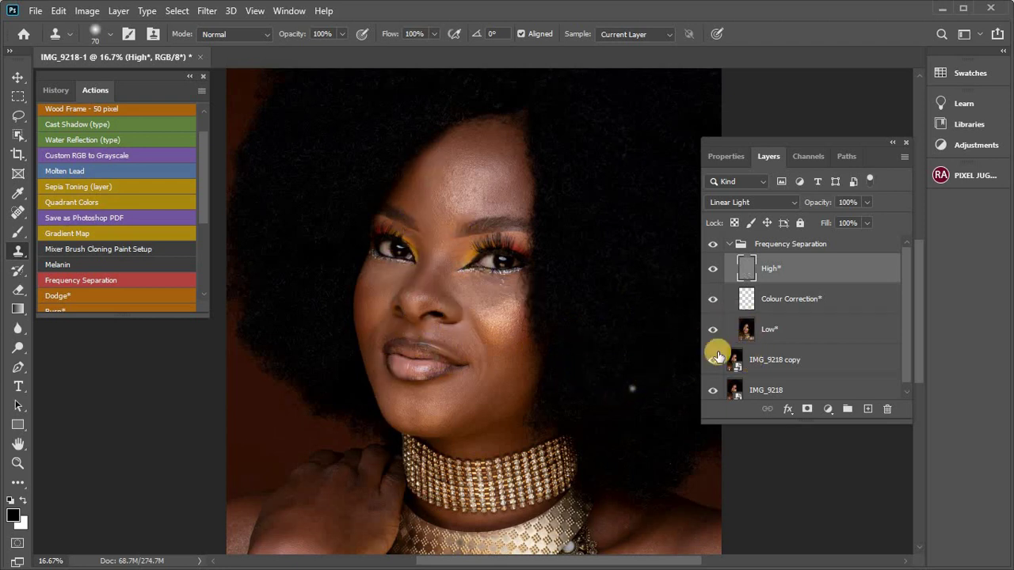
# Select the Low* layer and set up the Mixer Brush with a cleaned brush, cleaning it after each stroke.
pyautogui.click(776, 331)
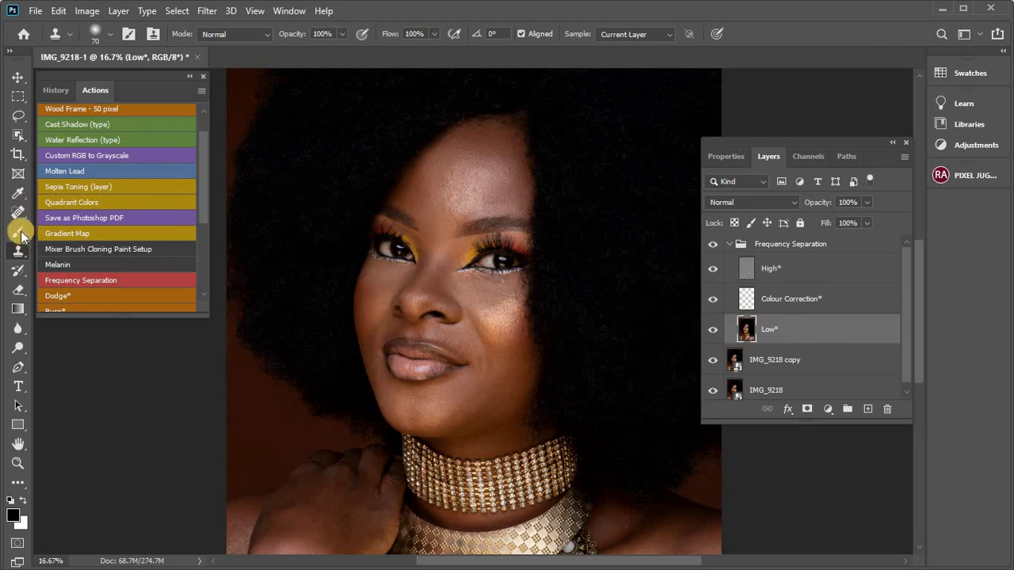
pyautogui.moveTo(22, 234); pyautogui.dragTo(87, 272)
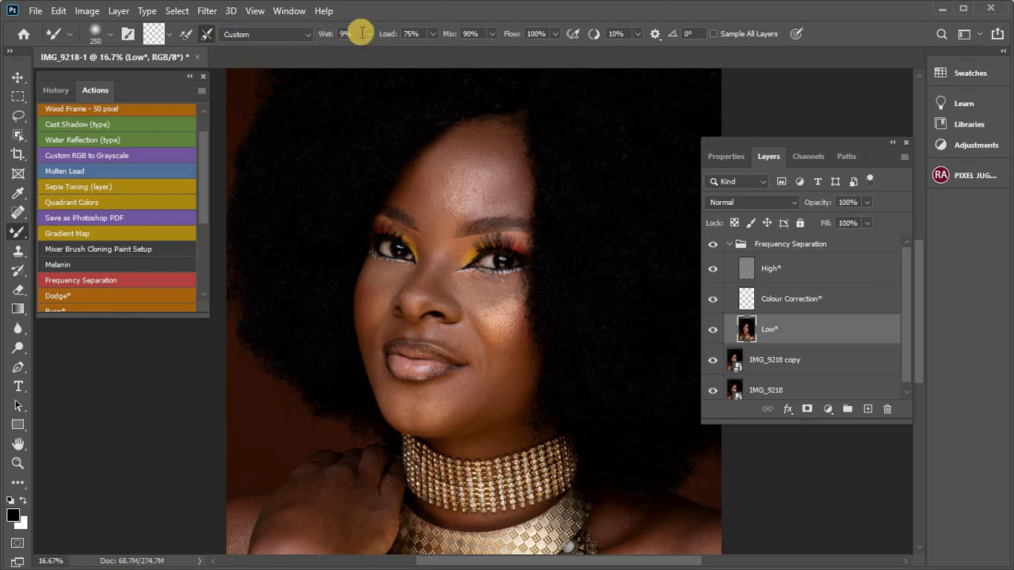
pyautogui.click(169, 33)
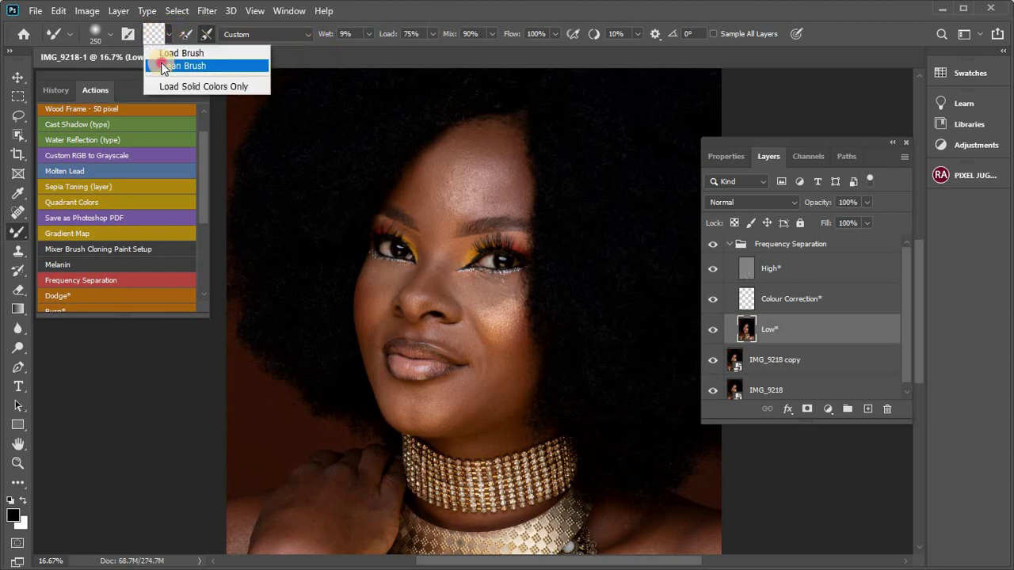
pyautogui.click(183, 66)
pyautogui.click(205, 34)
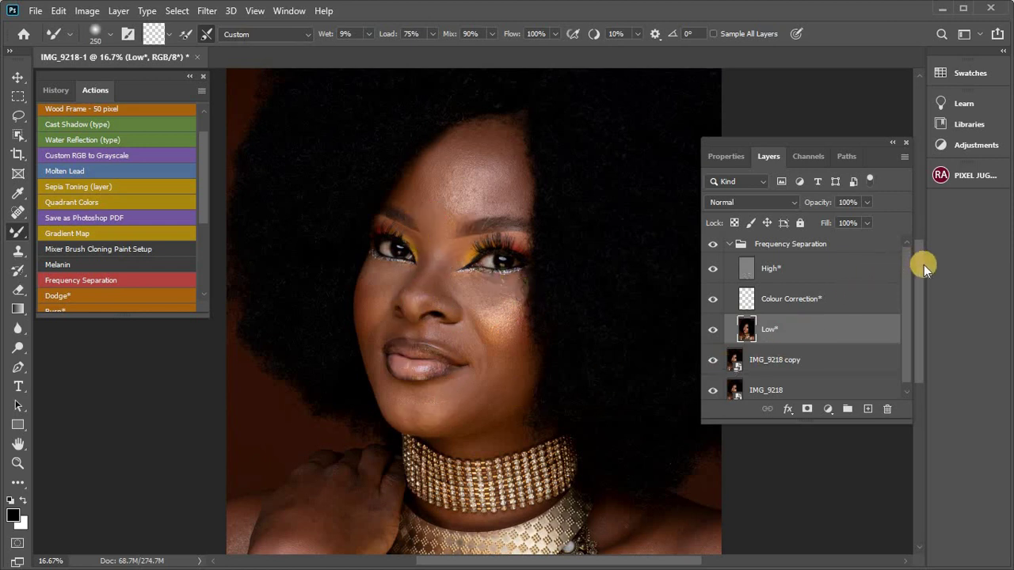
# Add a Black & White adjustment above the High* layer and set its Reds to -31.
pyautogui.moveTo(922, 250)
pyautogui.mouseDown()
pyautogui.moveTo(927, 214)
pyautogui.moveTo(926, 254)
pyautogui.mouseUp()
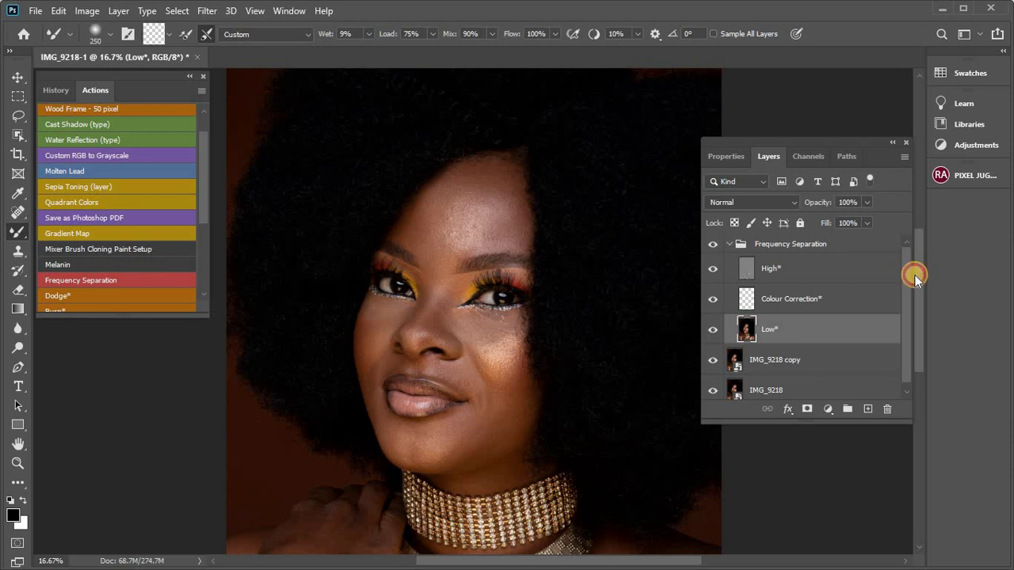
pyautogui.moveTo(915, 256)
pyautogui.mouseDown()
pyautogui.moveTo(923, 297)
pyautogui.moveTo(911, 266)
pyautogui.mouseUp()
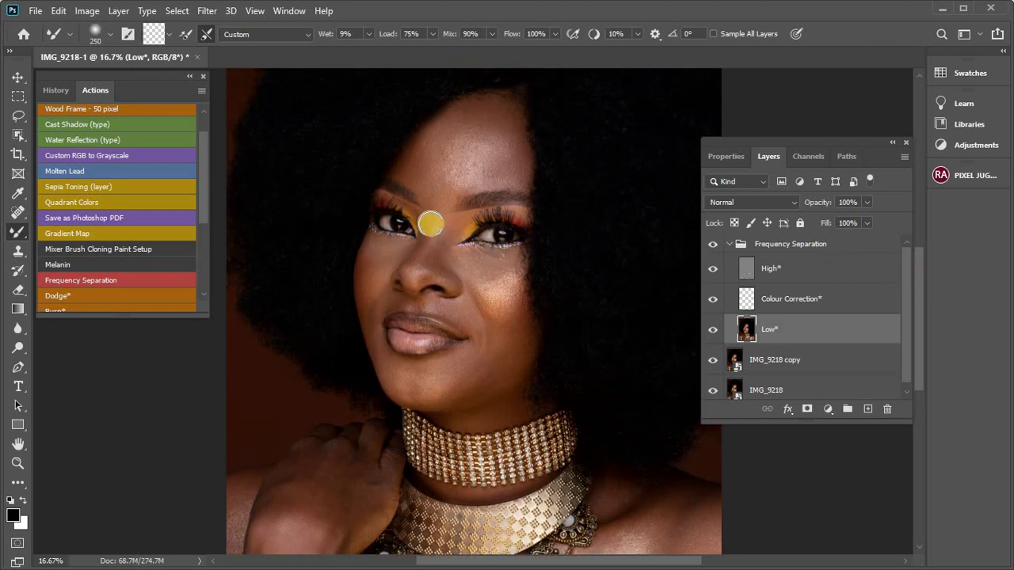
pyautogui.click(820, 272)
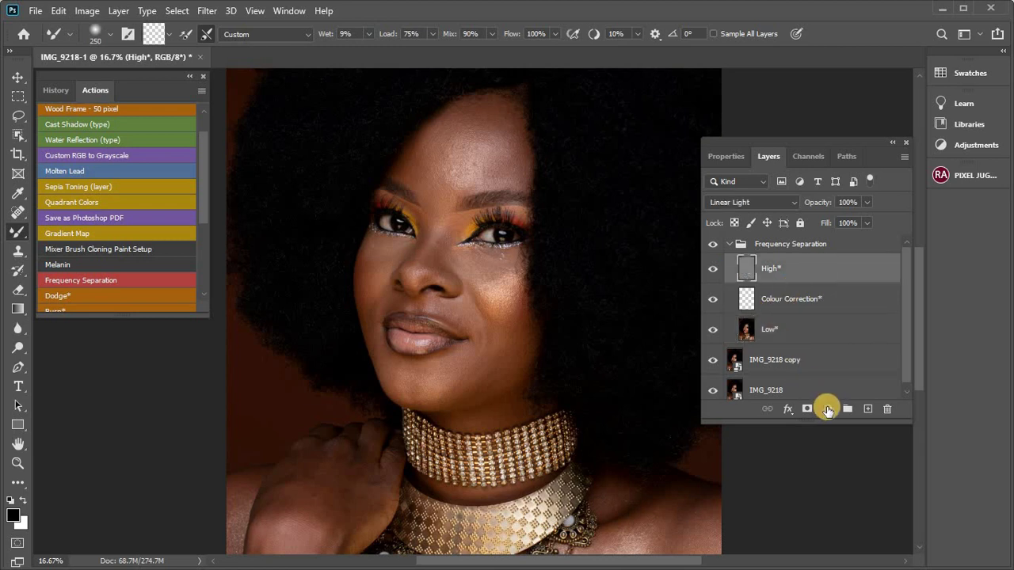
pyautogui.click(827, 411)
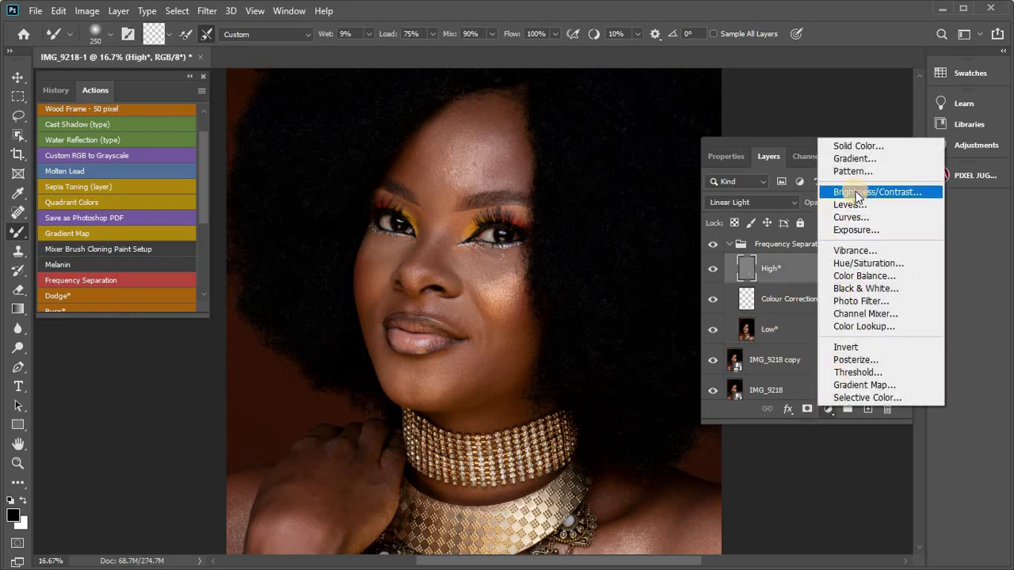
pyautogui.click(863, 288)
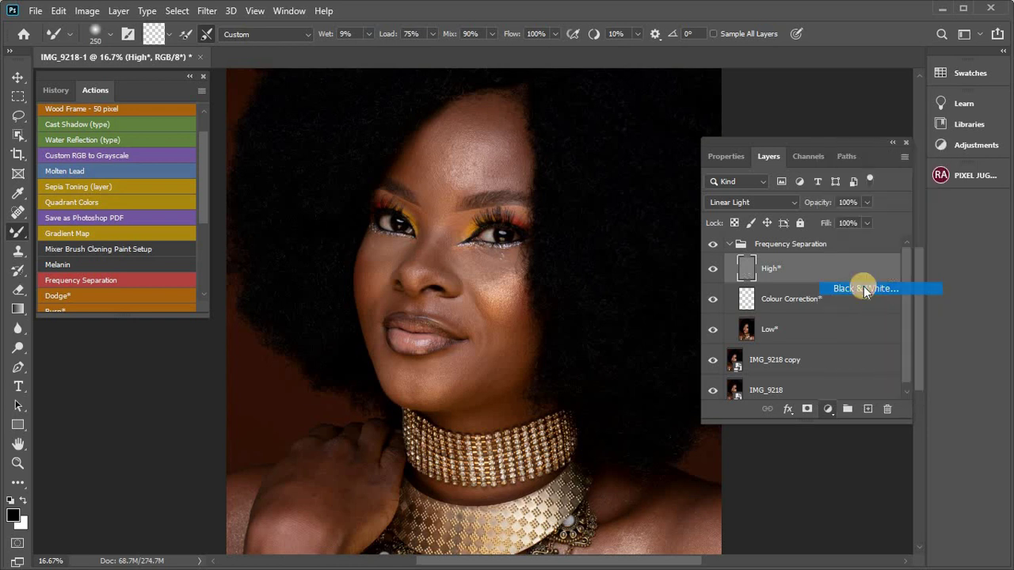
pyautogui.click(804, 289)
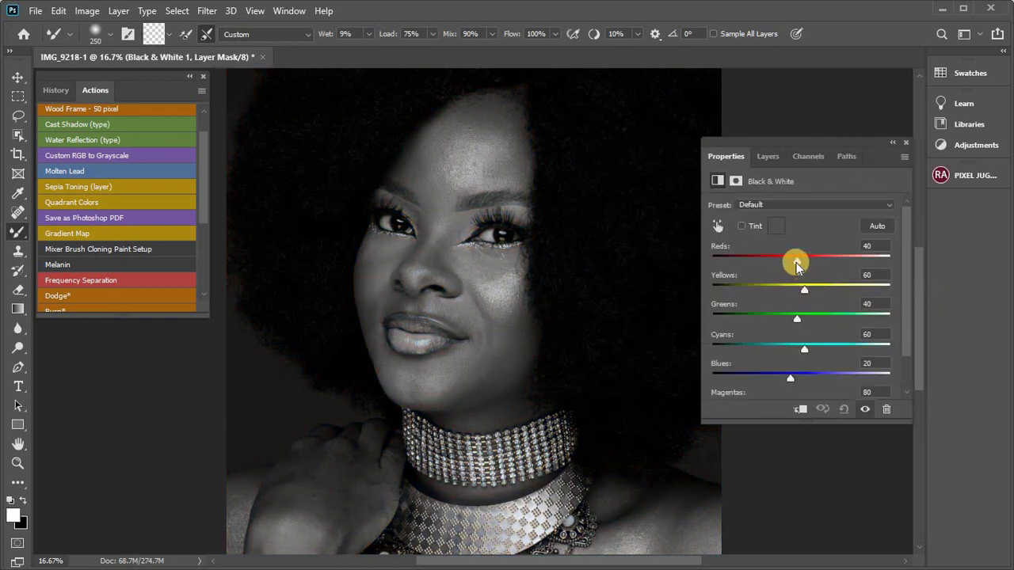
pyautogui.moveTo(796, 262); pyautogui.dragTo(772, 261)
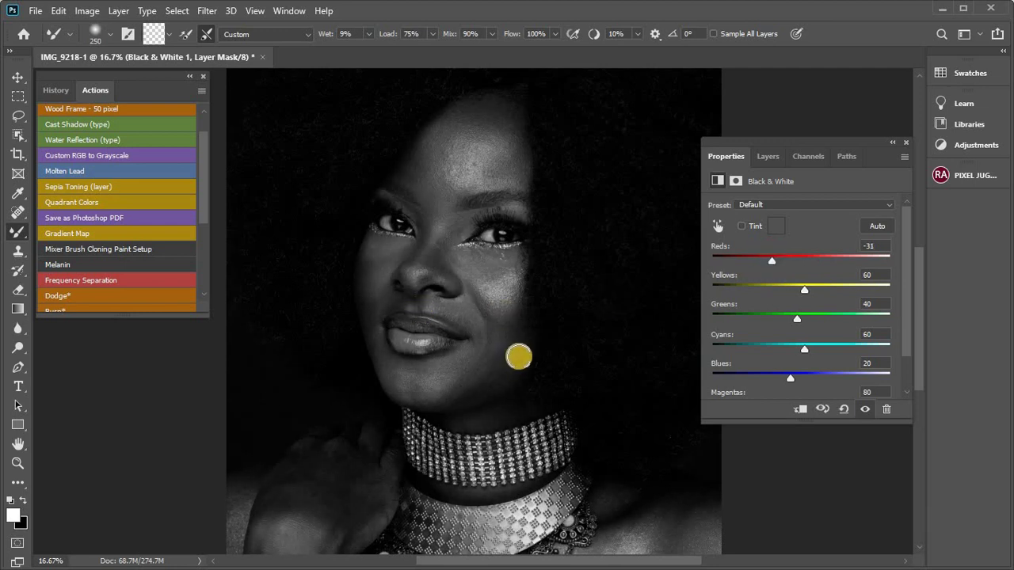
# Go over the uneven tones on the forehead, cheek and chin with the 250-pixel Mixer Brush while Black & White 1 is selected.
pyautogui.click(767, 157)
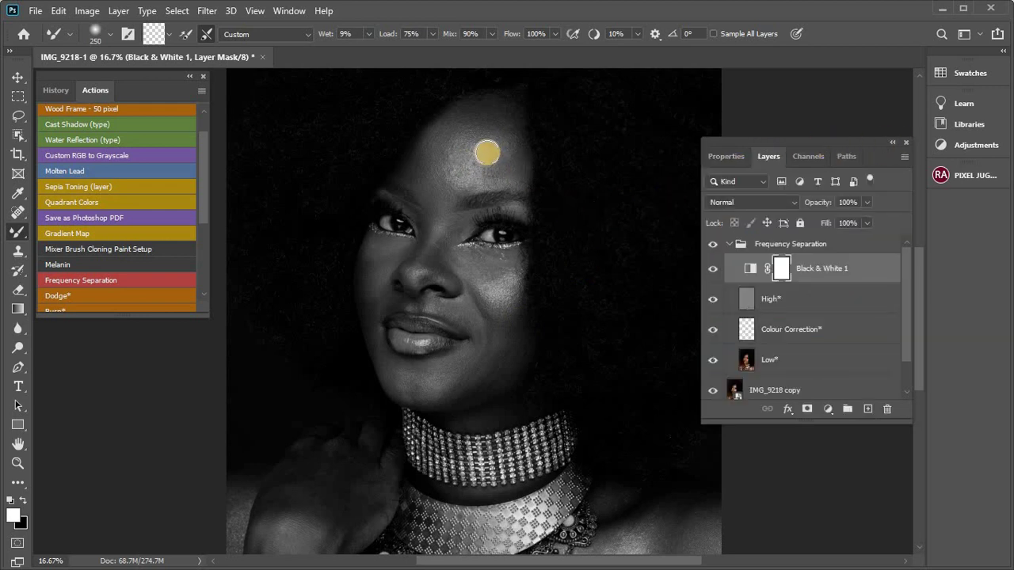
pyautogui.click(489, 150)
pyautogui.click(482, 150)
pyautogui.click(456, 144)
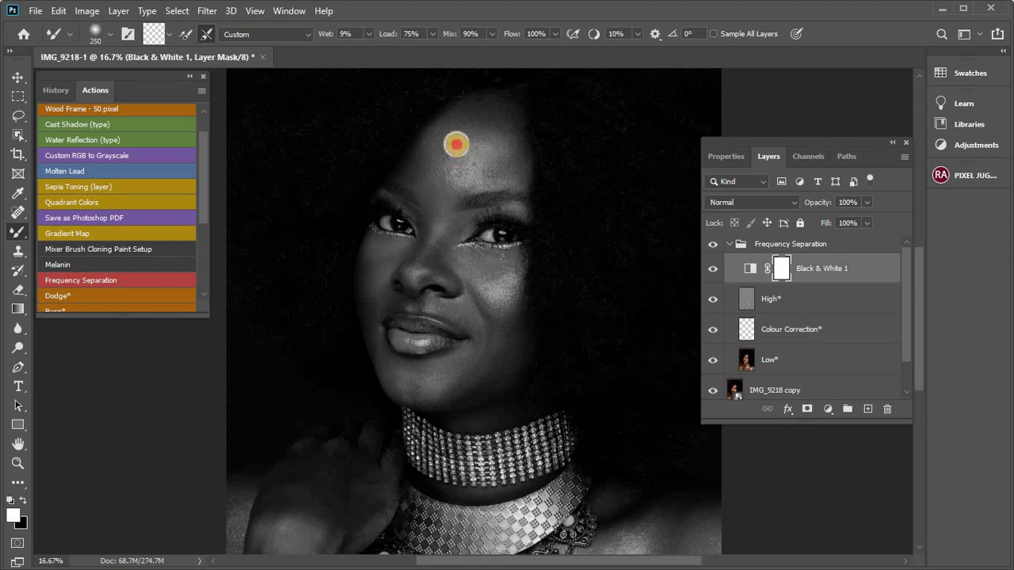
pyautogui.moveTo(456, 144)
pyautogui.mouseDown()
pyautogui.moveTo(446, 153)
pyautogui.moveTo(480, 178)
pyautogui.moveTo(502, 142)
pyautogui.mouseUp()
pyautogui.click(464, 172)
pyautogui.click(494, 148)
pyautogui.click(431, 141)
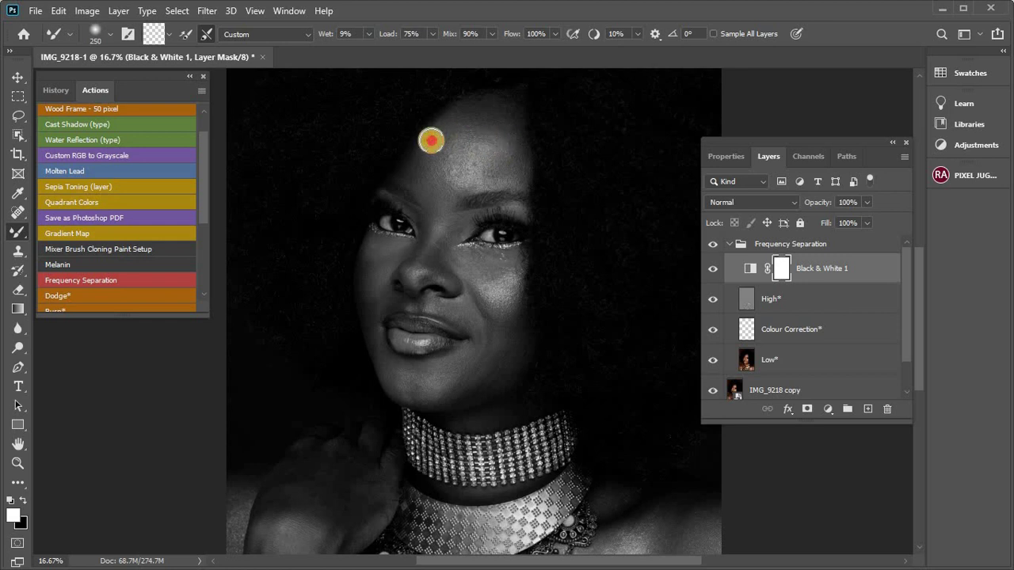
pyautogui.moveTo(431, 141); pyautogui.dragTo(459, 176)
pyautogui.click(498, 145)
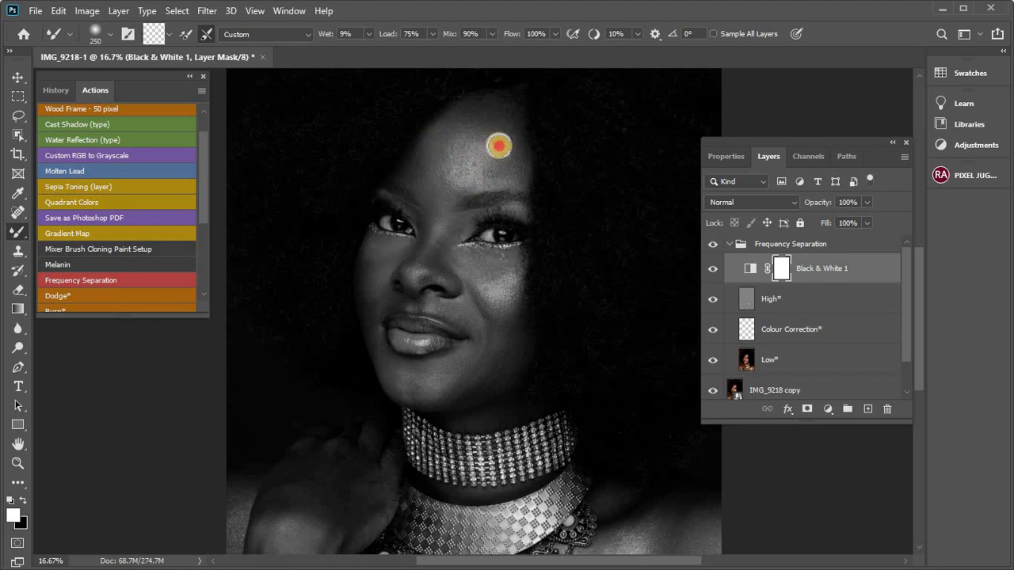
pyautogui.moveTo(498, 145)
pyautogui.mouseDown()
pyautogui.moveTo(436, 136)
pyautogui.moveTo(435, 146)
pyautogui.mouseUp()
pyautogui.click(462, 175)
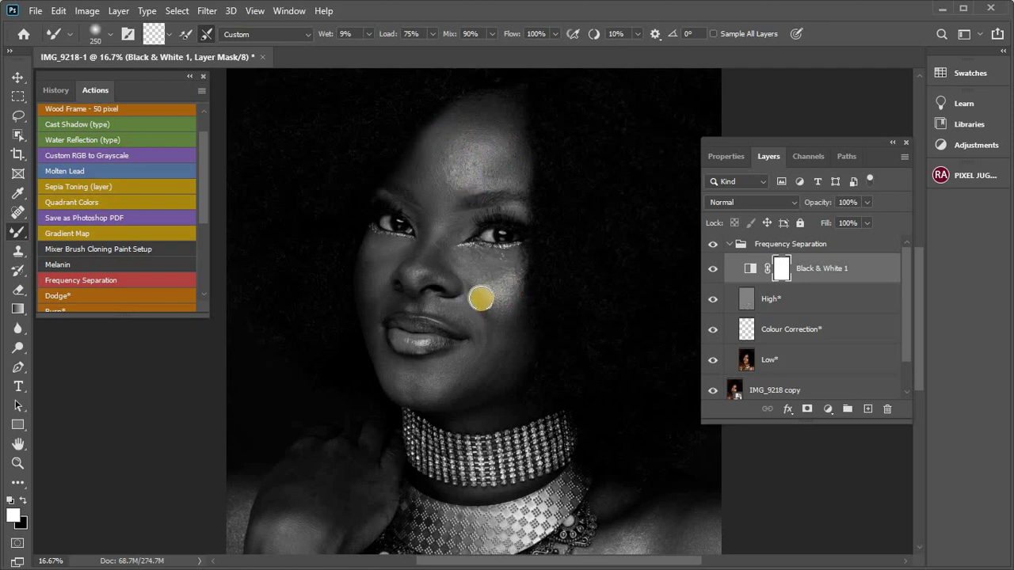
pyautogui.moveTo(472, 291)
pyautogui.mouseDown()
pyautogui.moveTo(507, 280)
pyautogui.moveTo(498, 285)
pyautogui.moveTo(506, 305)
pyautogui.moveTo(497, 295)
pyautogui.moveTo(508, 277)
pyautogui.moveTo(497, 275)
pyautogui.mouseUp()
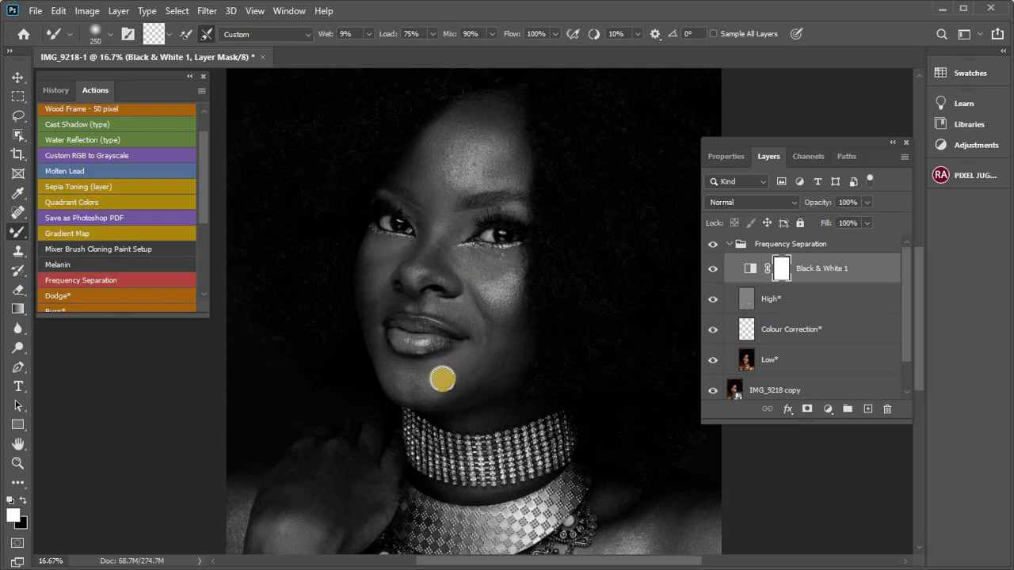
pyautogui.moveTo(436, 386)
pyautogui.mouseDown()
pyautogui.moveTo(396, 384)
pyautogui.moveTo(427, 392)
pyautogui.moveTo(463, 370)
pyautogui.moveTo(399, 385)
pyautogui.moveTo(414, 391)
pyautogui.moveTo(405, 385)
pyautogui.moveTo(438, 385)
pyautogui.moveTo(396, 376)
pyautogui.moveTo(443, 377)
pyautogui.moveTo(408, 383)
pyautogui.moveTo(441, 385)
pyautogui.mouseUp()
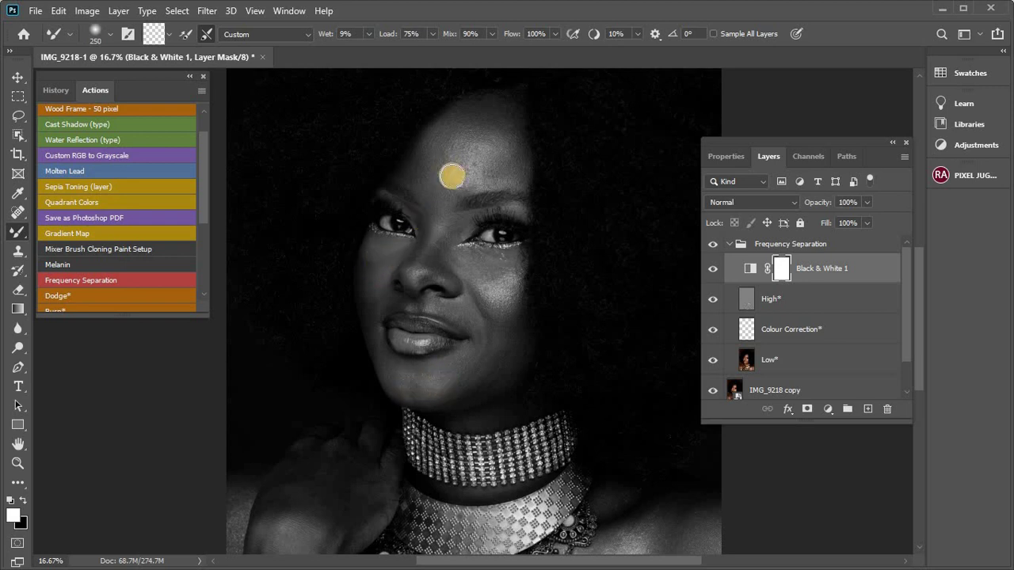
# Work over the forehead, nose and cheek with the Mixer Brush, varying its size between 175 and 250 pixels.
pyautogui.press('[')
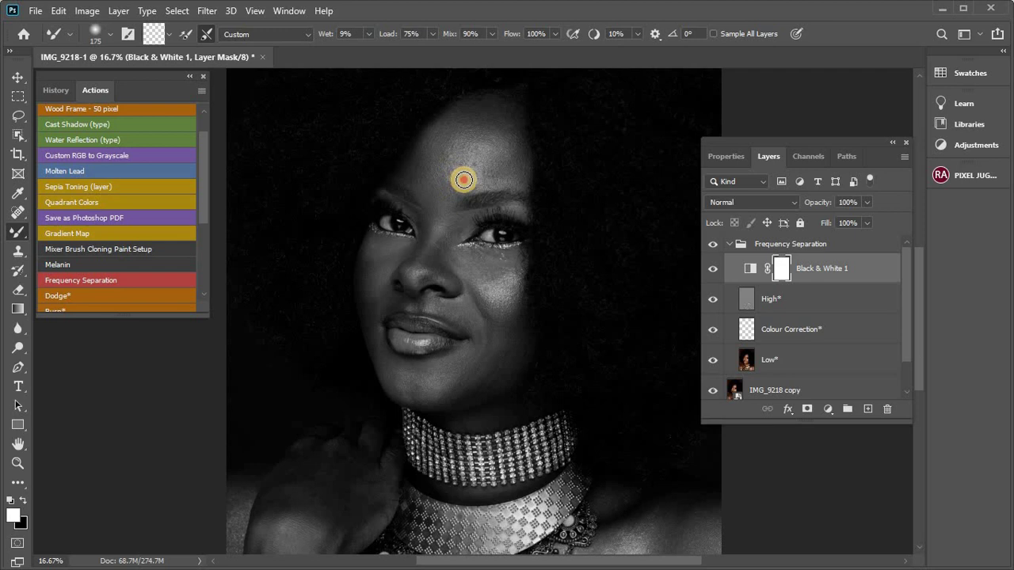
pyautogui.moveTo(461, 175)
pyautogui.mouseDown()
pyautogui.moveTo(502, 180)
pyautogui.moveTo(441, 185)
pyautogui.mouseUp()
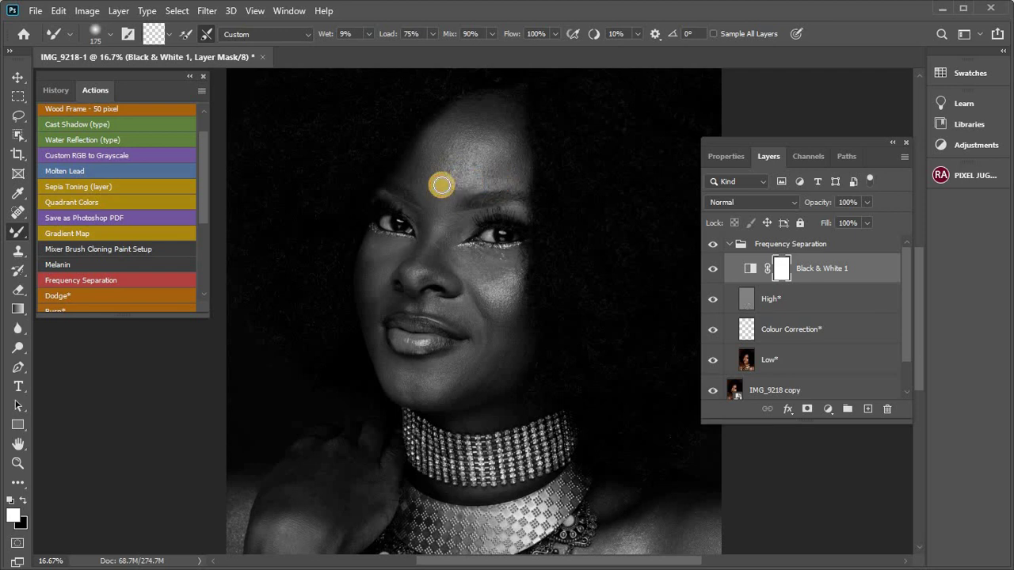
pyautogui.press('[')
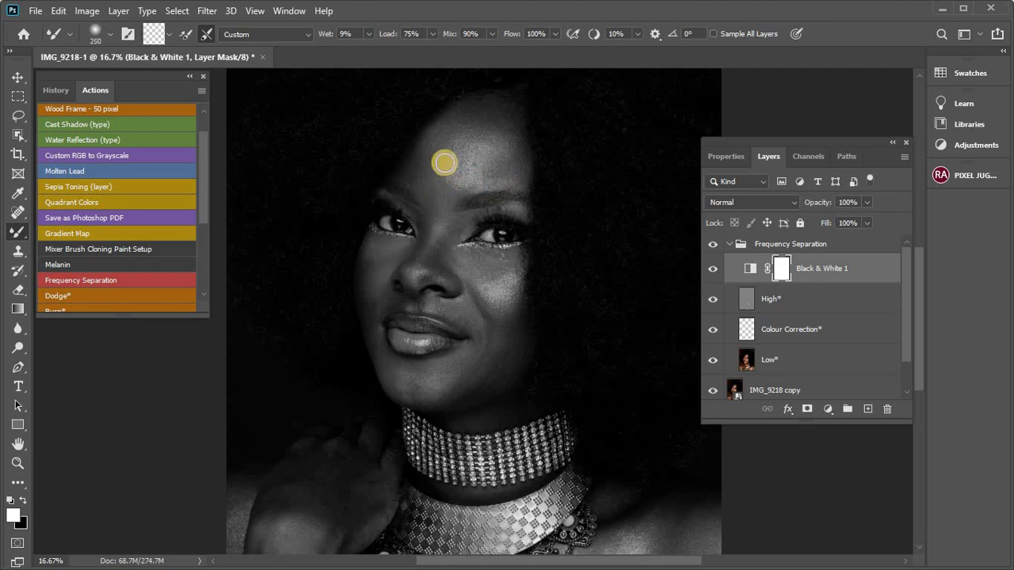
pyautogui.moveTo(475, 129)
pyautogui.mouseDown()
pyautogui.moveTo(511, 142)
pyautogui.moveTo(467, 125)
pyautogui.moveTo(437, 129)
pyautogui.moveTo(486, 127)
pyautogui.moveTo(512, 152)
pyautogui.mouseUp()
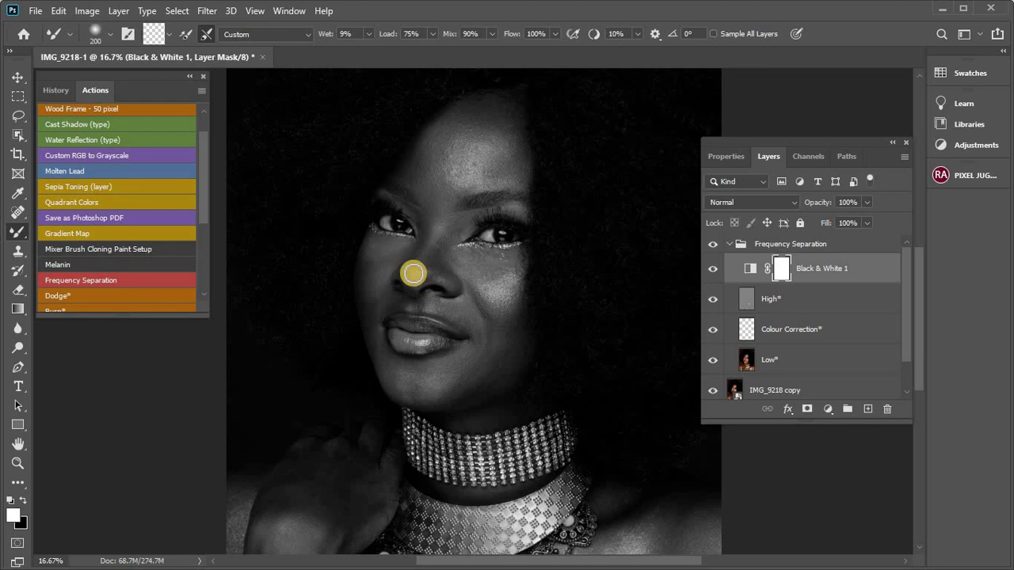
pyautogui.moveTo(413, 273)
pyautogui.mouseDown()
pyautogui.moveTo(420, 268)
pyautogui.moveTo(404, 273)
pyautogui.moveTo(412, 264)
pyautogui.mouseUp()
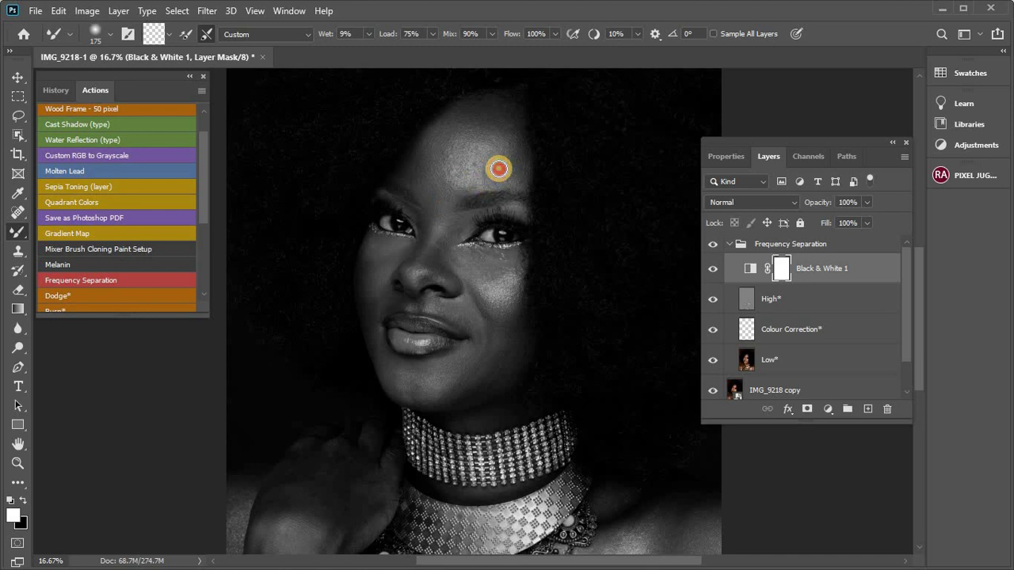
pyautogui.moveTo(497, 174); pyautogui.dragTo(484, 177)
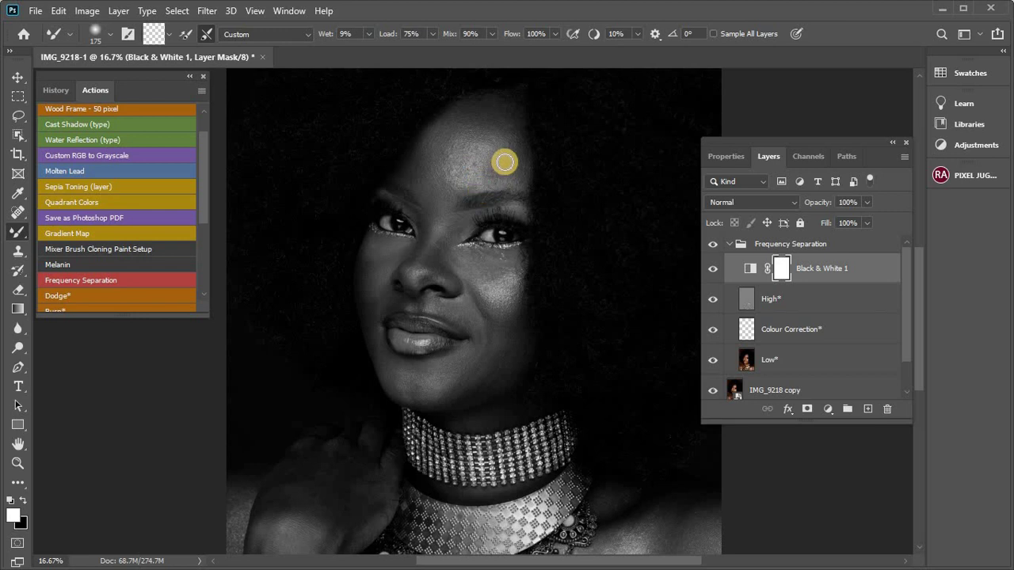
pyautogui.moveTo(491, 149)
pyautogui.mouseDown()
pyautogui.moveTo(518, 145)
pyautogui.moveTo(509, 136)
pyautogui.moveTo(513, 161)
pyautogui.mouseUp()
pyautogui.moveTo(465, 123)
pyautogui.mouseDown()
pyautogui.moveTo(438, 118)
pyautogui.moveTo(451, 125)
pyautogui.moveTo(419, 155)
pyautogui.moveTo(425, 164)
pyautogui.moveTo(408, 156)
pyautogui.moveTo(448, 193)
pyautogui.moveTo(450, 184)
pyautogui.moveTo(428, 170)
pyautogui.moveTo(442, 192)
pyautogui.moveTo(423, 210)
pyautogui.mouseUp()
pyautogui.moveTo(497, 286)
pyautogui.mouseDown()
pyautogui.moveTo(488, 278)
pyautogui.moveTo(473, 291)
pyautogui.mouseUp()
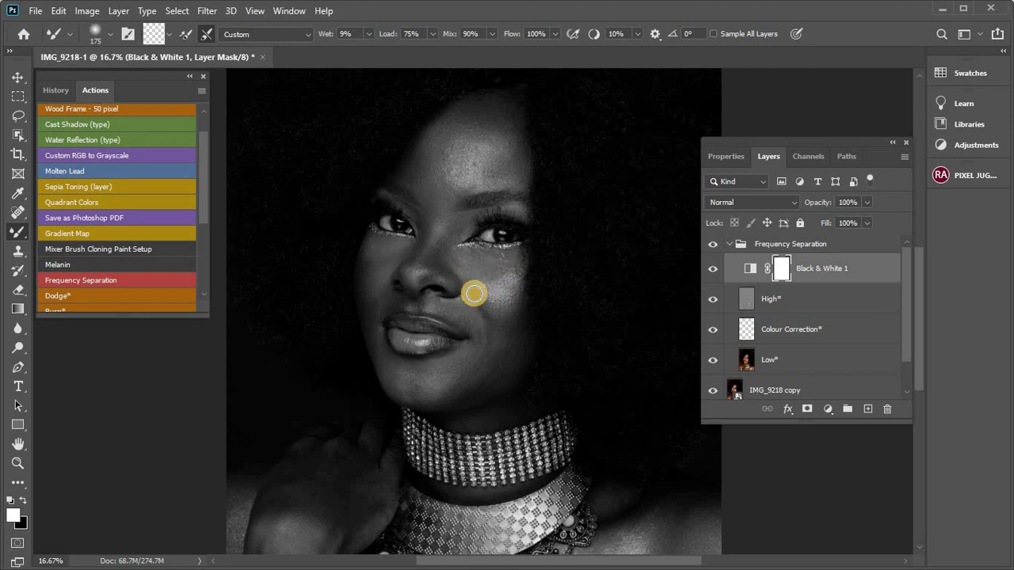
# Compare the portrait in colour and in monochrome by hiding and reshowing the Black & White 1 layer.
pyautogui.click(713, 272)
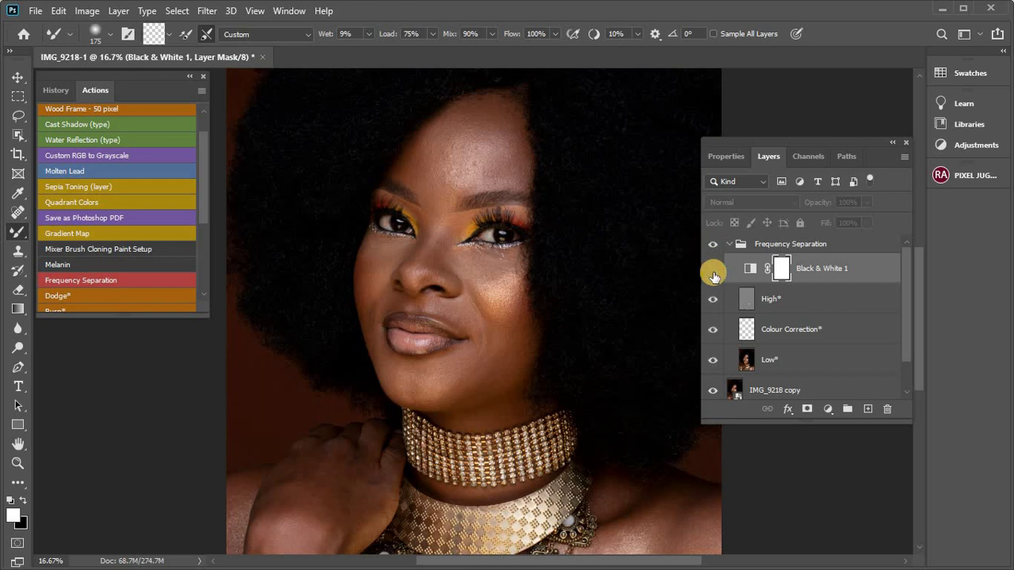
pyautogui.click(712, 272)
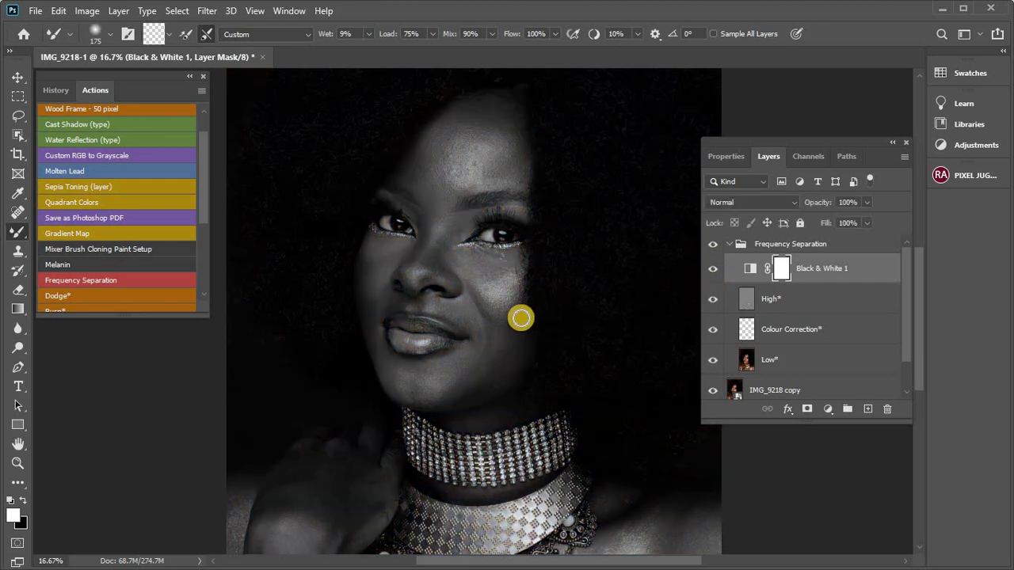
# Smooth the tonal transitions on the chin and the cheek beside the nose with the 175-pixel Mixer Brush.
pyautogui.click(461, 396)
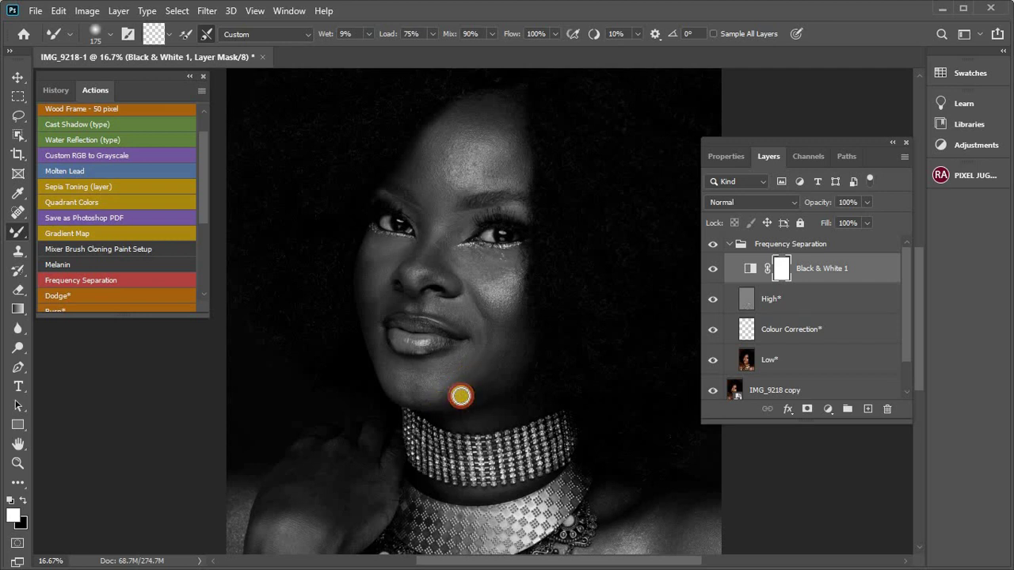
pyautogui.moveTo(506, 323); pyautogui.dragTo(499, 320)
pyautogui.click(478, 275)
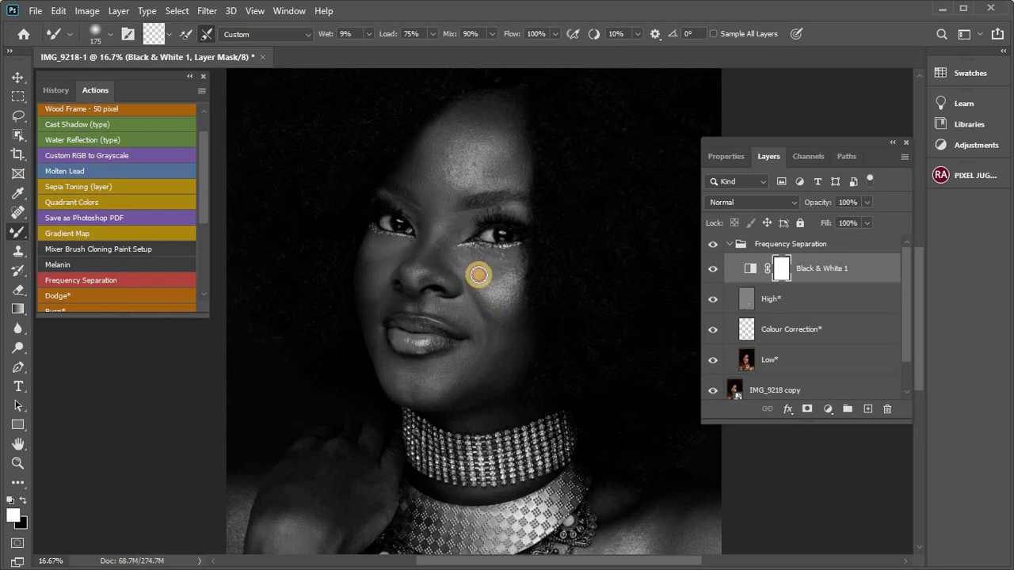
pyautogui.moveTo(475, 275)
pyautogui.mouseDown()
pyautogui.moveTo(513, 266)
pyautogui.moveTo(473, 281)
pyautogui.mouseUp()
pyautogui.click(479, 274)
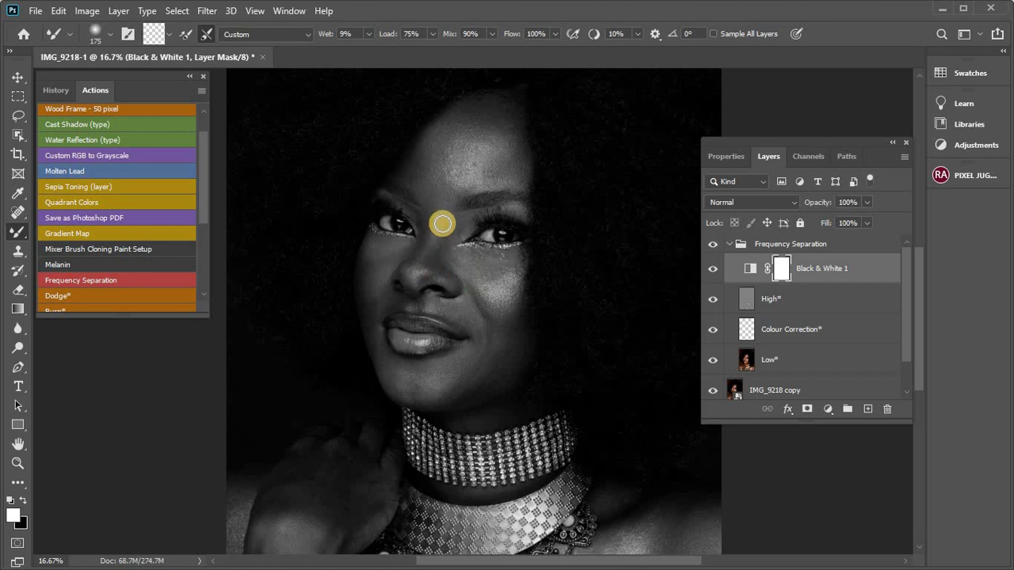
# Smooth the skin between the eyes, under the eye and down the cheek with the Mixer Brush at 125 and 150 pixels.
pyautogui.press('[')
pyautogui.click(439, 232)
pyautogui.moveTo(441, 232)
pyautogui.mouseDown()
pyautogui.moveTo(446, 217)
pyautogui.moveTo(432, 234)
pyautogui.moveTo(441, 229)
pyautogui.moveTo(444, 240)
pyautogui.moveTo(452, 220)
pyautogui.moveTo(437, 209)
pyautogui.moveTo(430, 230)
pyautogui.moveTo(375, 244)
pyautogui.mouseUp()
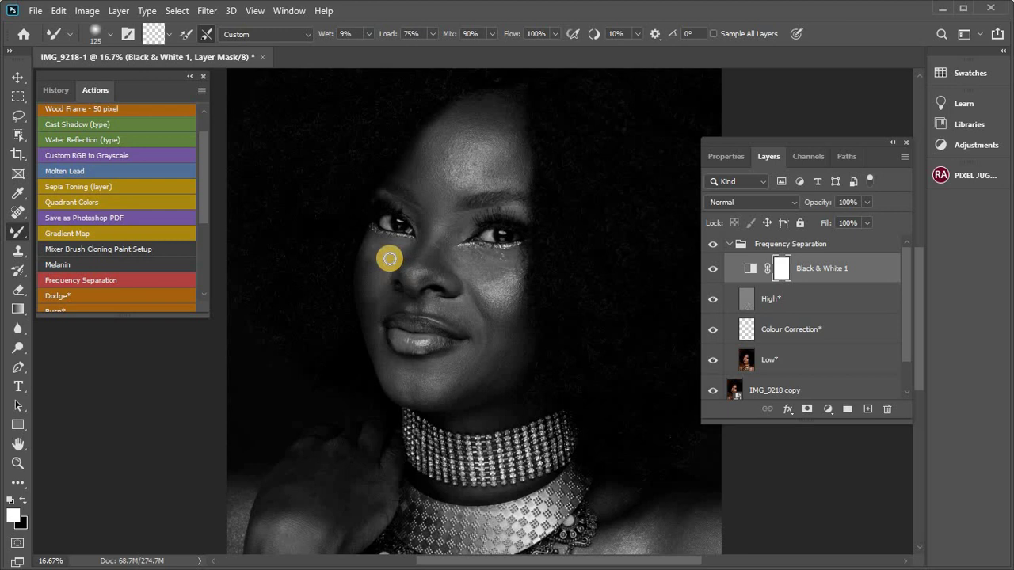
pyautogui.press(']')
pyautogui.moveTo(379, 253)
pyautogui.mouseDown()
pyautogui.moveTo(400, 245)
pyautogui.moveTo(372, 253)
pyautogui.moveTo(385, 281)
pyautogui.moveTo(374, 278)
pyautogui.moveTo(378, 292)
pyautogui.moveTo(375, 280)
pyautogui.moveTo(385, 286)
pyautogui.moveTo(387, 367)
pyautogui.moveTo(371, 340)
pyautogui.moveTo(384, 333)
pyautogui.mouseUp()
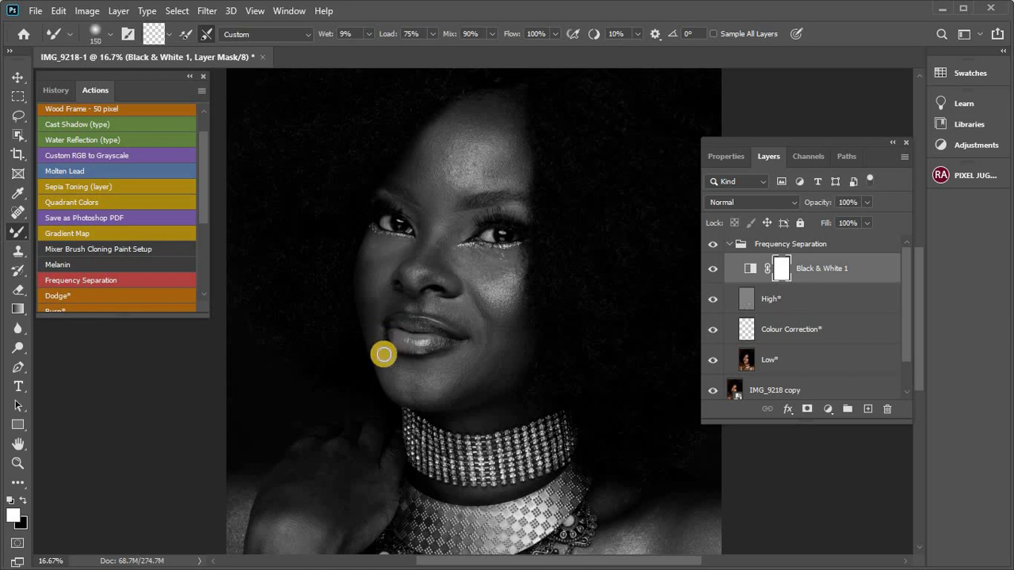
# Blend the uneven tones across the chin and along the jaw with the Mixer Brush, enlarging it from 150 to 200 pixels.
pyautogui.moveTo(388, 370)
pyautogui.mouseDown()
pyautogui.moveTo(385, 362)
pyautogui.moveTo(425, 372)
pyautogui.mouseUp()
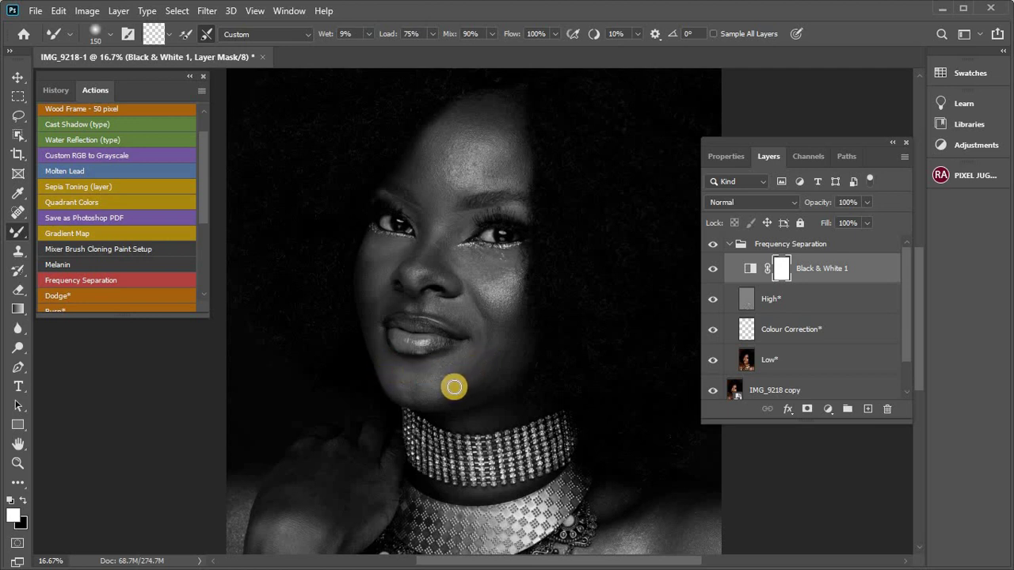
pyautogui.press(']')
pyautogui.moveTo(440, 388); pyautogui.dragTo(464, 373)
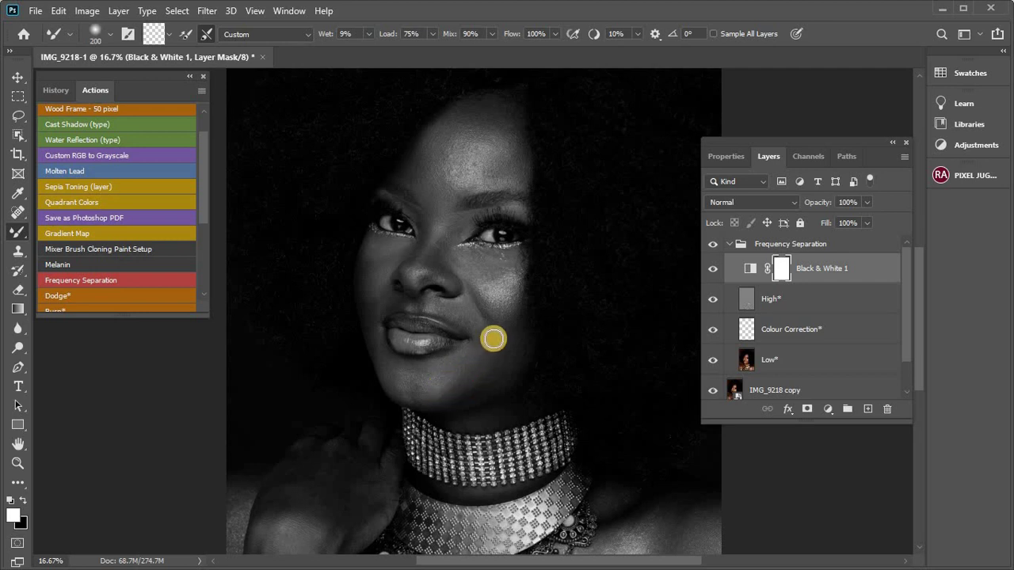
# Even out the skin beside both corners of the mouth with the Mixer Brush reduced to 150 and 125 pixels.
pyautogui.press('[')
pyautogui.press('[')
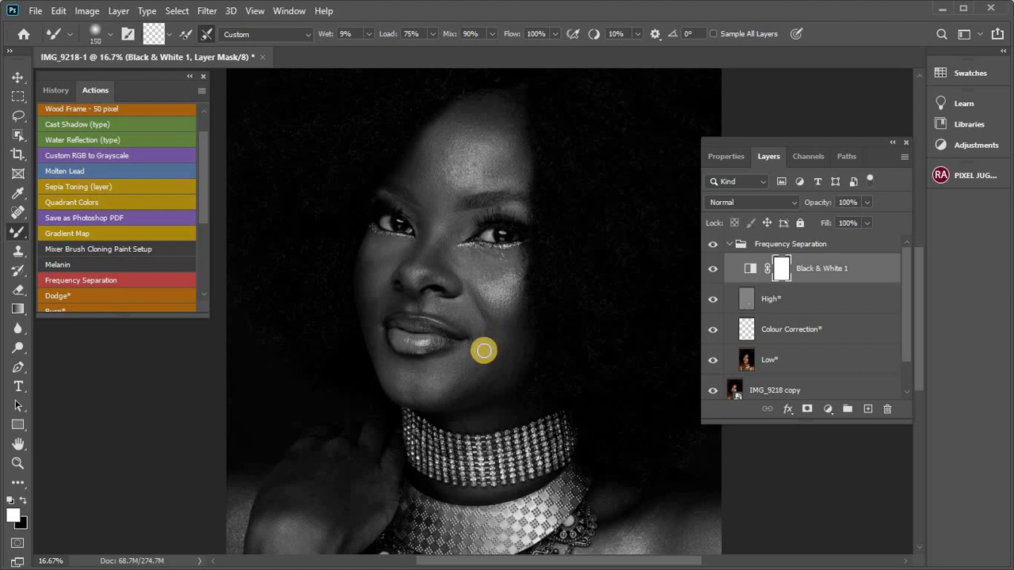
pyautogui.moveTo(481, 351)
pyautogui.mouseDown()
pyautogui.moveTo(490, 336)
pyautogui.moveTo(484, 354)
pyautogui.moveTo(467, 301)
pyautogui.moveTo(479, 344)
pyautogui.mouseUp()
pyautogui.press('[')
pyautogui.press('[')
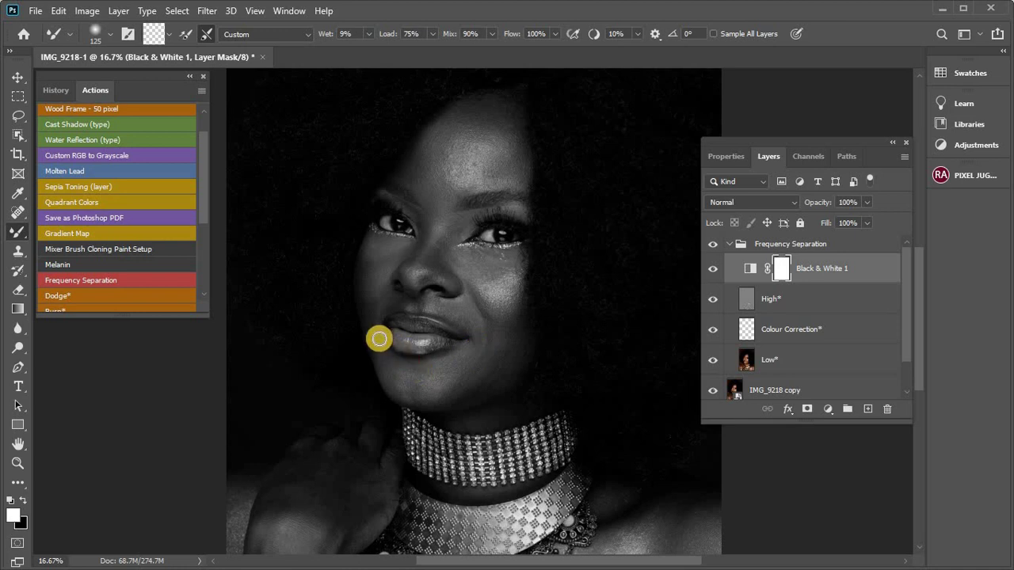
pyautogui.moveTo(375, 338); pyautogui.dragTo(378, 312)
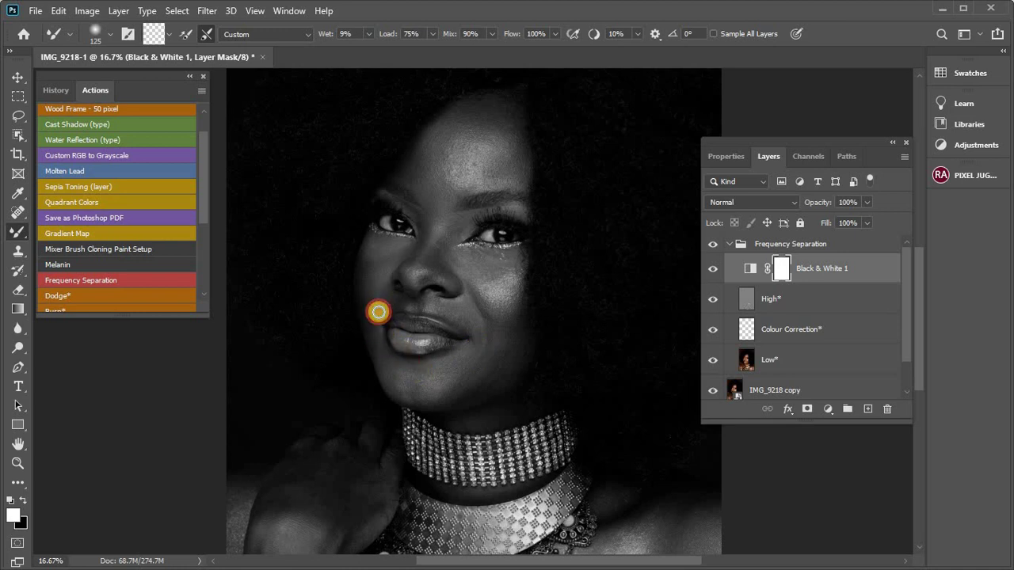
# Hide the Black & White 1 layer and select the Low* layer.
pyautogui.click(713, 268)
pyautogui.click(715, 247)
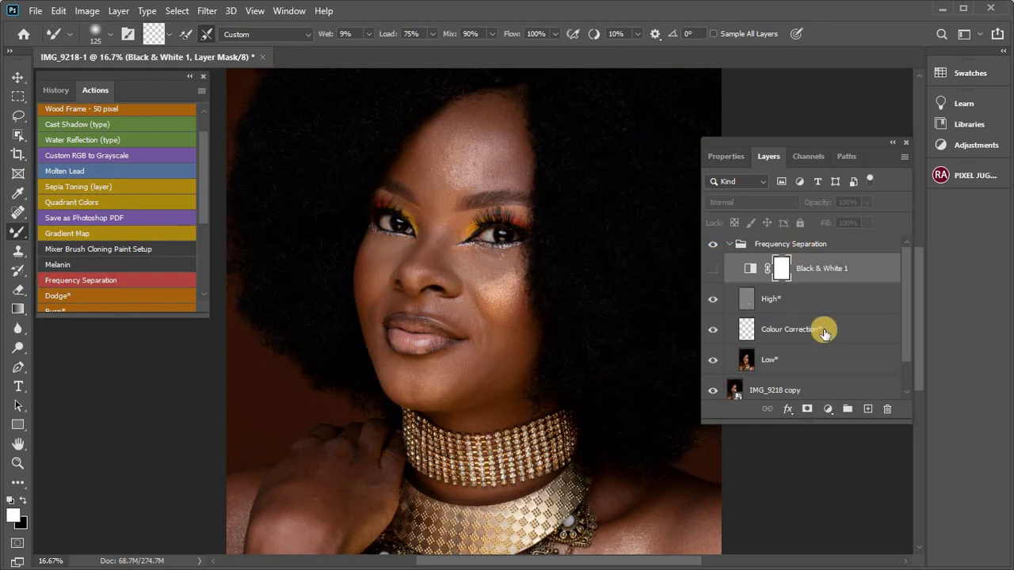
pyautogui.click(776, 361)
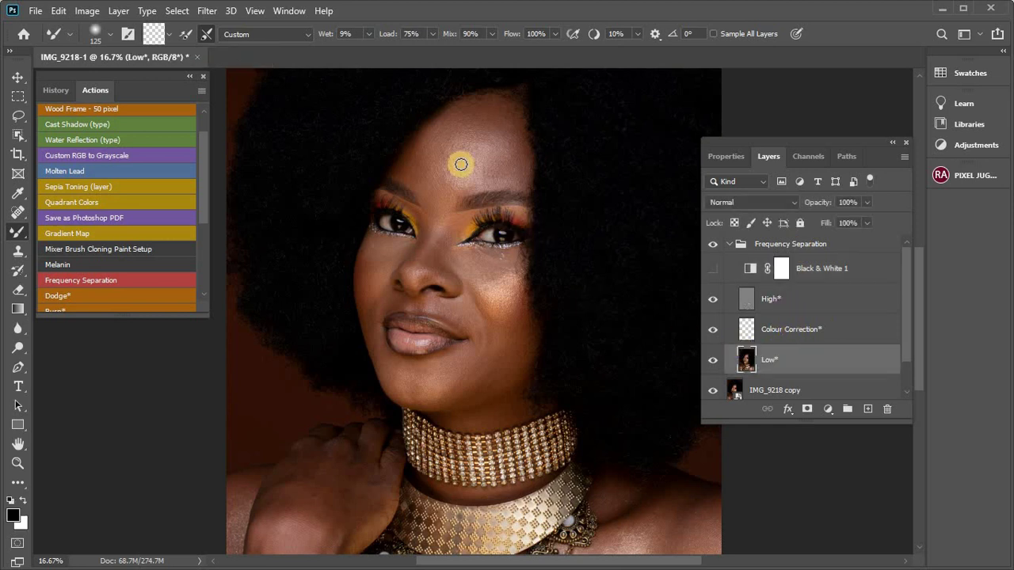
# Smooth the tonal transitions across the forehead on the Low* layer with the Mixer Brush at 200 pixels.
pyautogui.press(']')
pyautogui.press(']')
pyautogui.press(']')
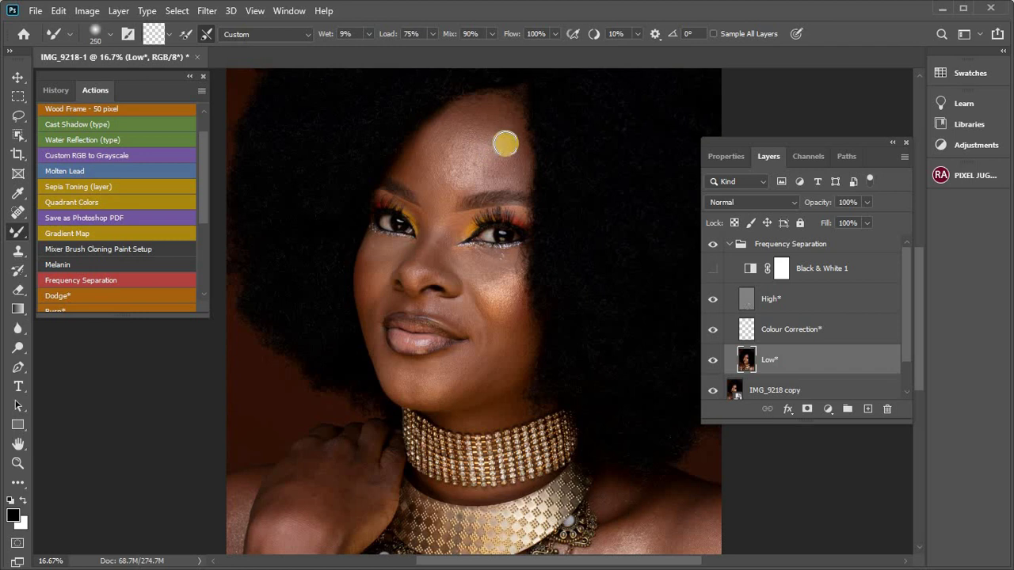
pyautogui.press('[')
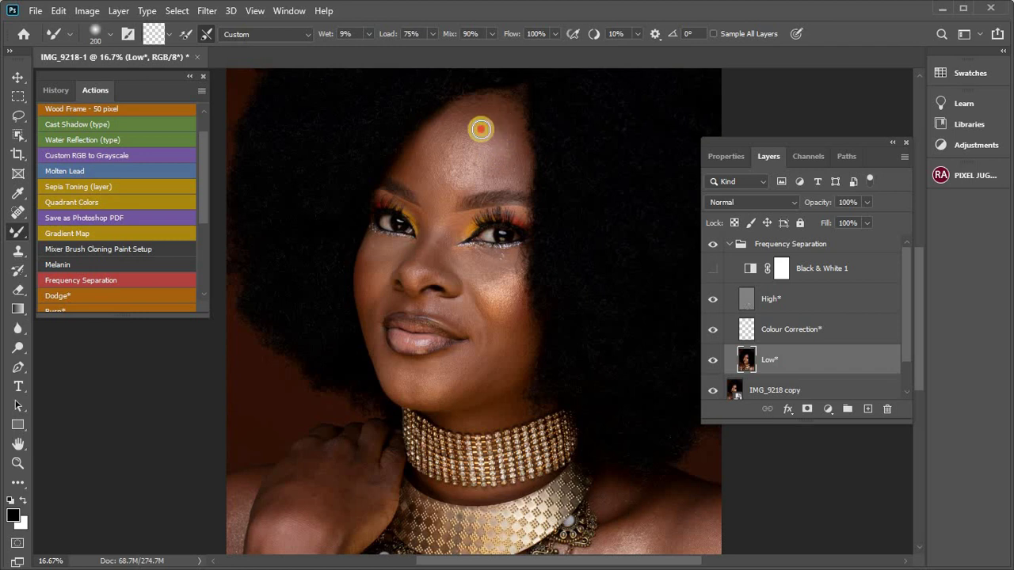
pyautogui.moveTo(471, 129)
pyautogui.mouseDown()
pyautogui.moveTo(440, 127)
pyautogui.moveTo(479, 117)
pyautogui.moveTo(511, 132)
pyautogui.mouseUp()
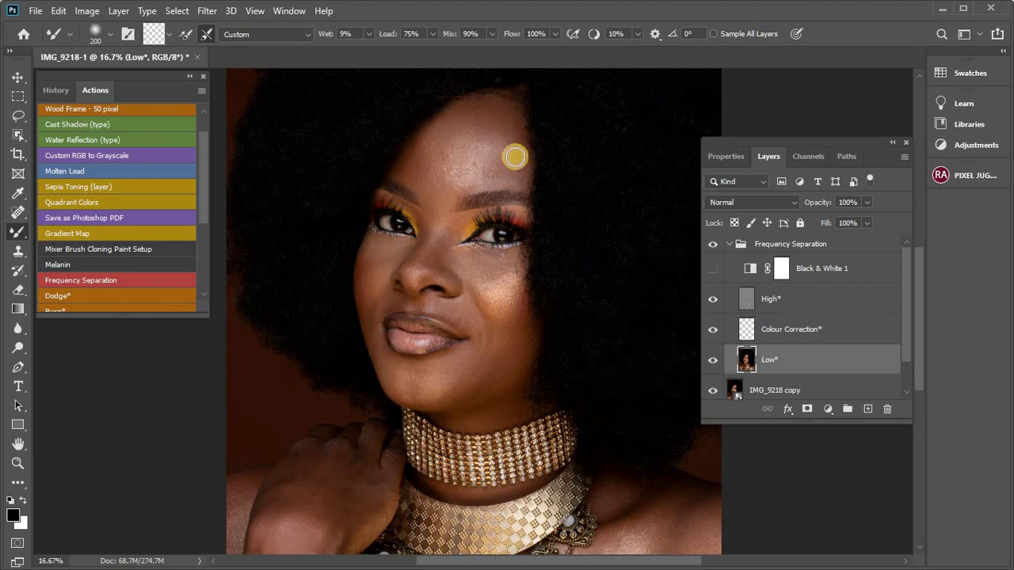
pyautogui.moveTo(505, 163); pyautogui.dragTo(498, 170)
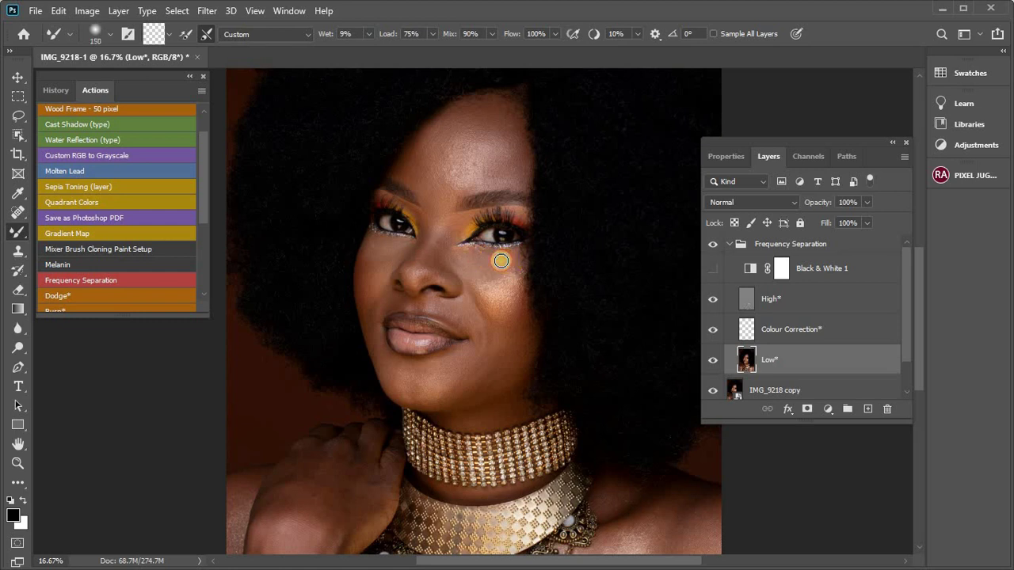
# Blend the skin under the eye, beside the nose and on the cheek near the mouth with the 150-pixel Mixer Brush.
pyautogui.moveTo(500, 261); pyautogui.dragTo(487, 343)
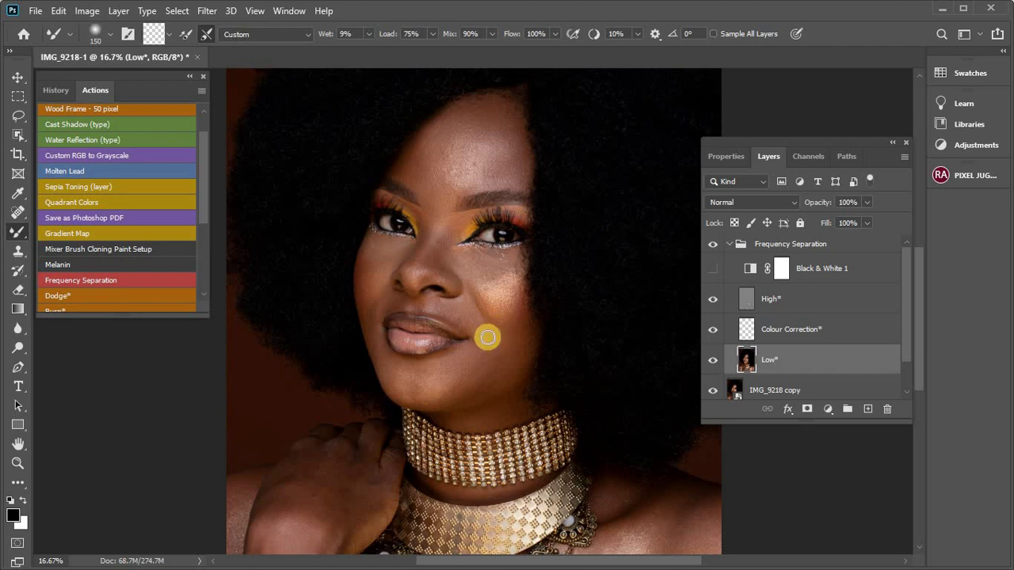
pyautogui.moveTo(485, 263)
pyautogui.mouseDown()
pyautogui.moveTo(506, 269)
pyautogui.moveTo(479, 279)
pyautogui.moveTo(457, 248)
pyautogui.moveTo(452, 269)
pyautogui.mouseUp()
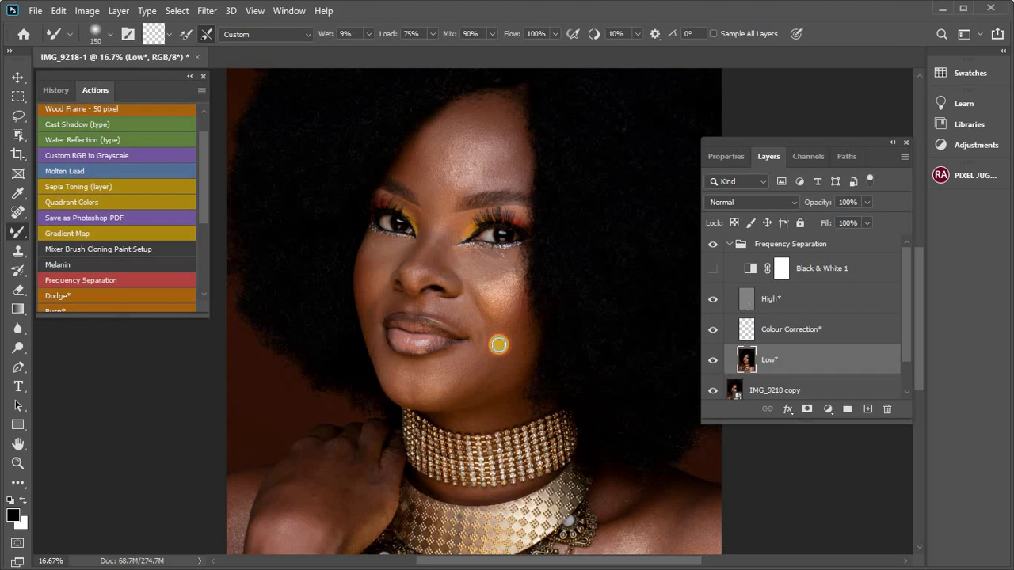
pyautogui.moveTo(491, 329)
pyautogui.mouseDown()
pyautogui.moveTo(481, 351)
pyautogui.moveTo(477, 337)
pyautogui.moveTo(478, 371)
pyautogui.moveTo(502, 342)
pyautogui.moveTo(494, 350)
pyautogui.mouseUp()
# Smooth the jaw beside the chin with a 250-pixel Mixer Brush and the opposite cheek with a 200-pixel one.
pyautogui.press(']')
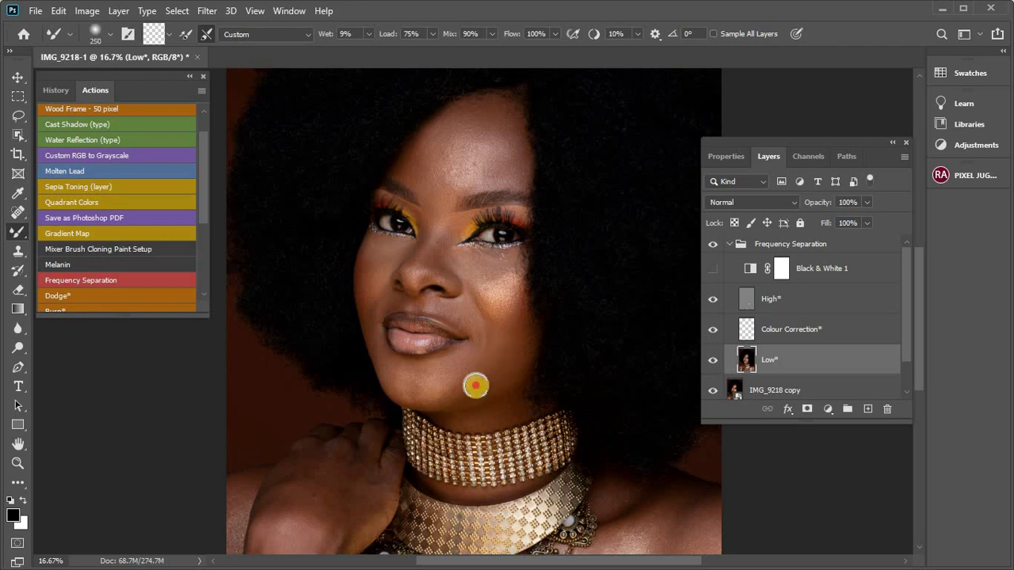
pyautogui.moveTo(476, 385)
pyautogui.mouseDown()
pyautogui.moveTo(508, 341)
pyautogui.moveTo(505, 328)
pyautogui.moveTo(501, 370)
pyautogui.moveTo(467, 391)
pyautogui.mouseUp()
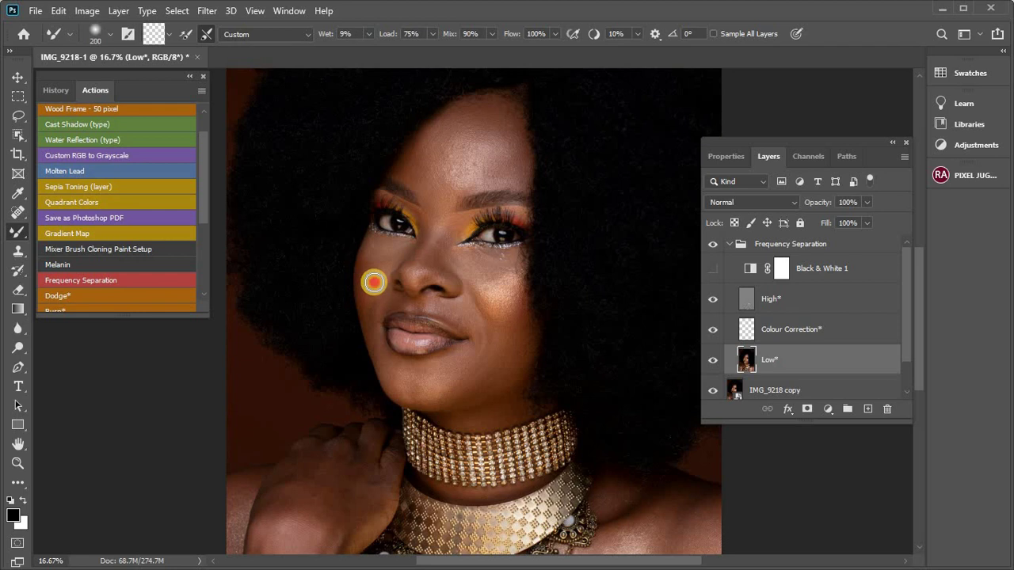
pyautogui.moveTo(374, 282)
pyautogui.mouseDown()
pyautogui.moveTo(364, 265)
pyautogui.moveTo(372, 289)
pyautogui.mouseUp()
# Compare the retouch with the original by hiding and reshowing the Frequency Separation group.
pyautogui.click(714, 245)
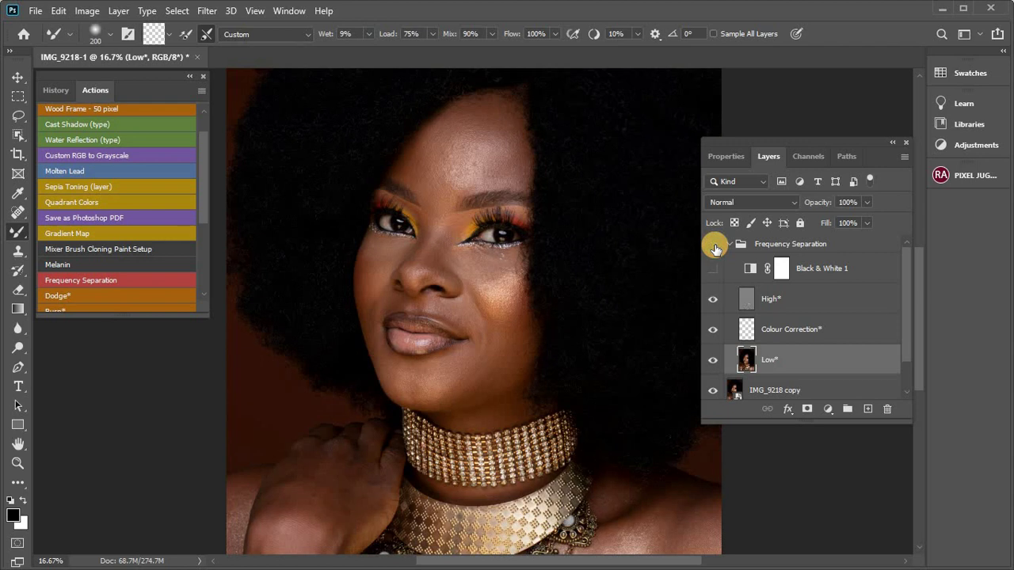
pyautogui.click(777, 269)
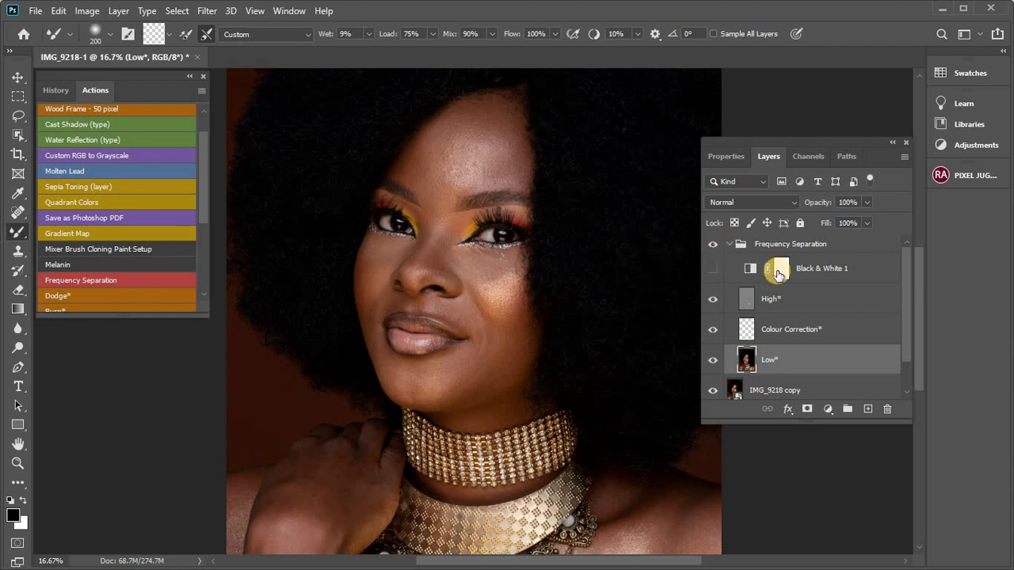
# Smooth the chest and bare shoulder with a 600-pixel Mixer Brush and the wrist above the bracelet with a 500-pixel one.
pyautogui.hotkey('ctrl', '-')
pyautogui.hotkey('ctrl', '-')
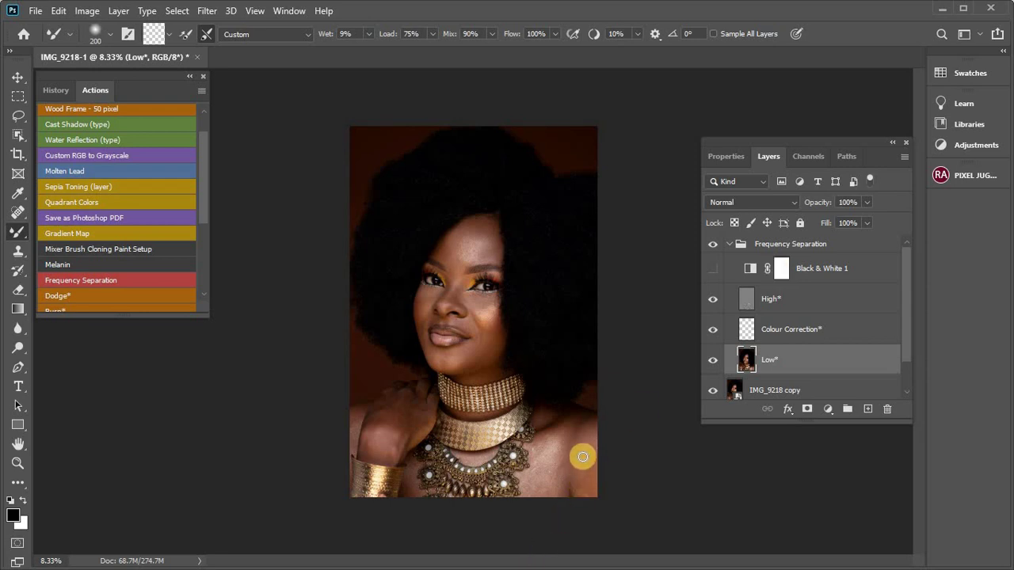
pyautogui.press(']')
pyautogui.press(']')
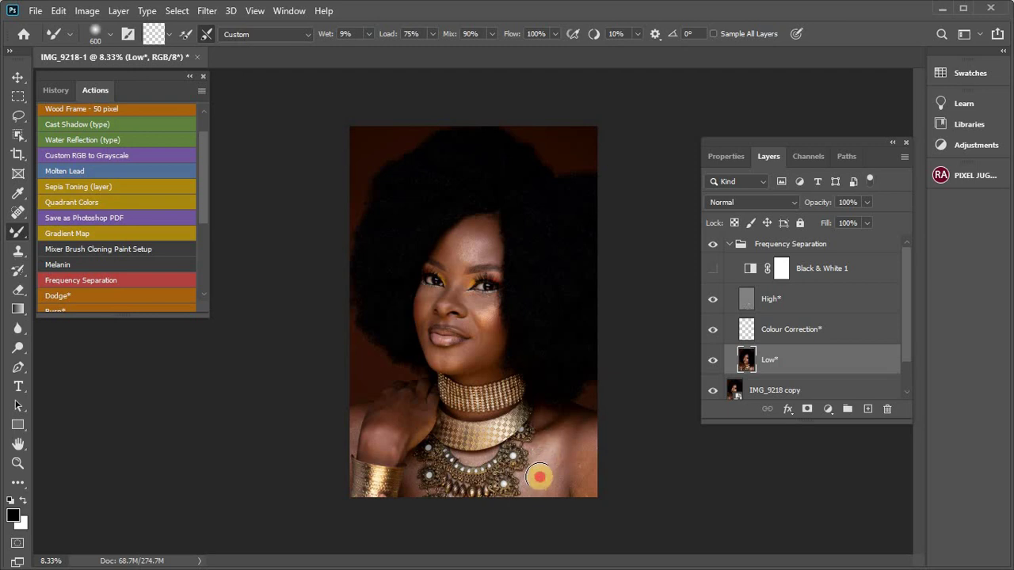
pyautogui.moveTo(586, 436)
pyautogui.mouseDown()
pyautogui.moveTo(580, 490)
pyautogui.moveTo(588, 433)
pyautogui.mouseUp()
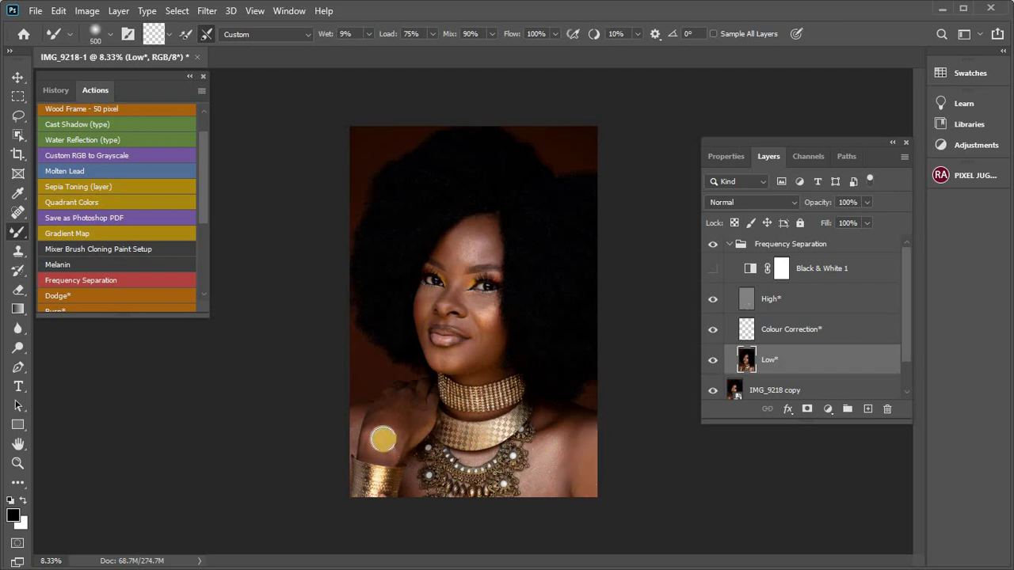
pyautogui.moveTo(380, 432)
pyautogui.mouseDown()
pyautogui.moveTo(389, 425)
pyautogui.moveTo(373, 428)
pyautogui.moveTo(390, 435)
pyautogui.mouseUp()
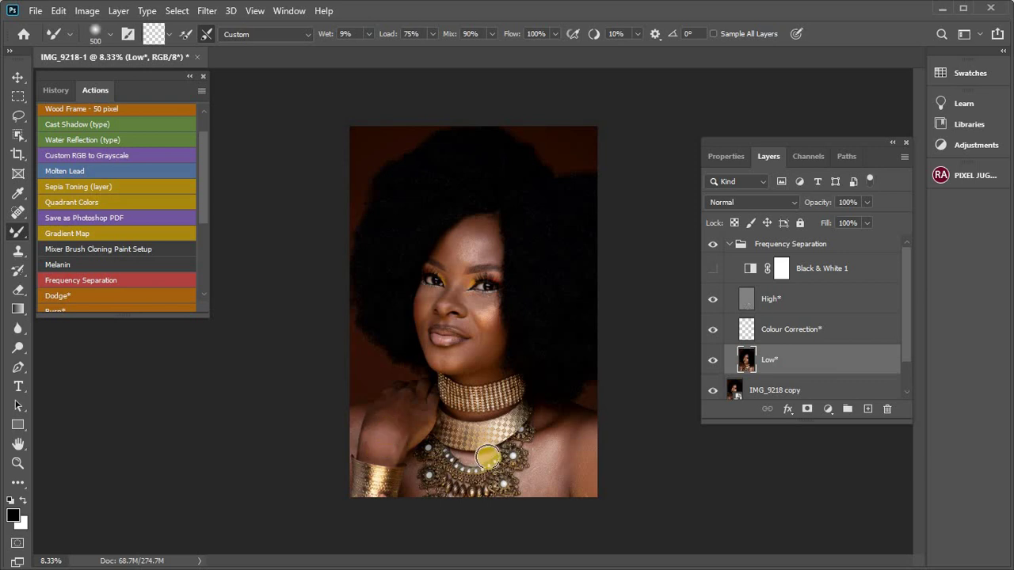
# Blend the tones on the chest beside the necklace and on the shoulder with the Mixer Brush at 300 and 400 pixels.
pyautogui.press('[')
pyautogui.press('[')
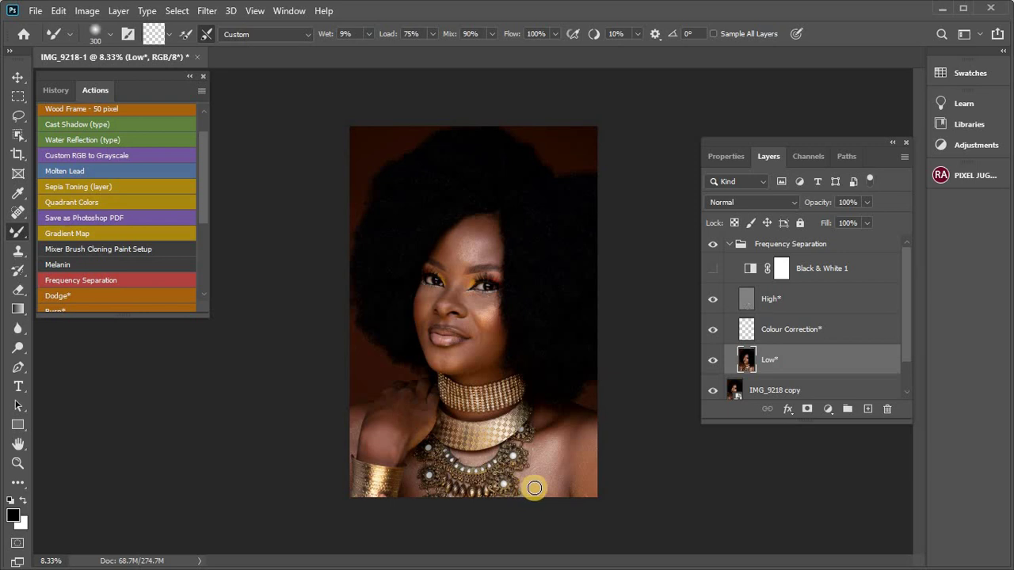
pyautogui.moveTo(552, 474)
pyautogui.mouseDown()
pyautogui.moveTo(565, 422)
pyautogui.moveTo(528, 429)
pyautogui.moveTo(542, 429)
pyautogui.moveTo(540, 414)
pyautogui.moveTo(554, 435)
pyautogui.moveTo(589, 436)
pyautogui.moveTo(558, 481)
pyautogui.moveTo(563, 437)
pyautogui.moveTo(554, 443)
pyautogui.moveTo(572, 477)
pyautogui.moveTo(554, 436)
pyautogui.mouseUp()
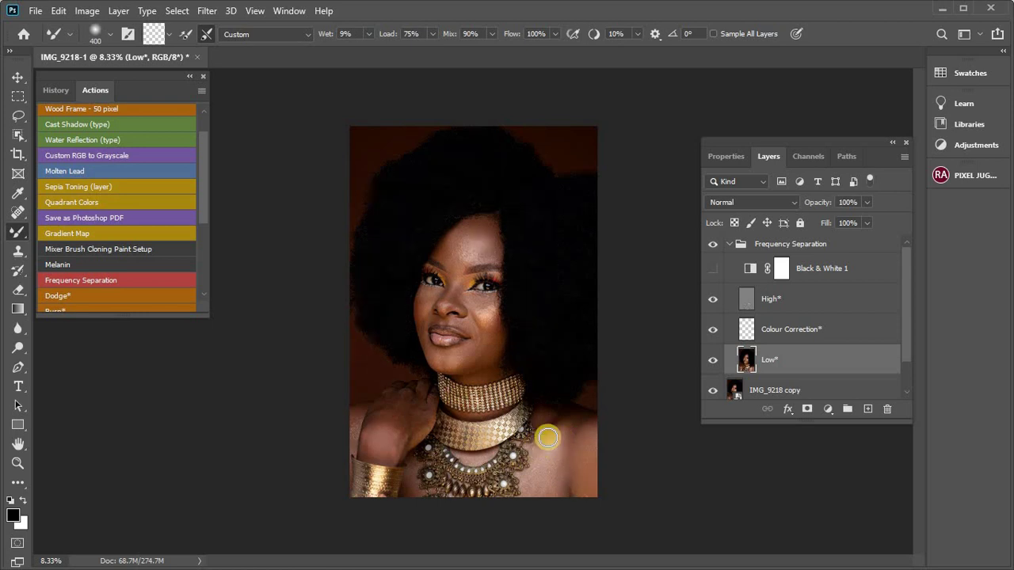
pyautogui.moveTo(552, 441); pyautogui.dragTo(537, 482)
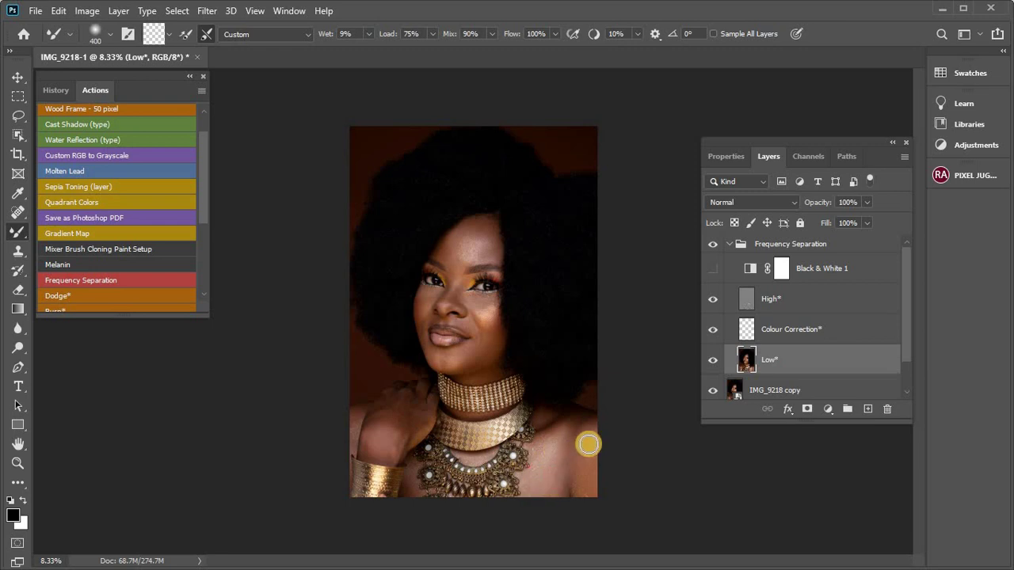
pyautogui.moveTo(592, 435); pyautogui.dragTo(586, 456)
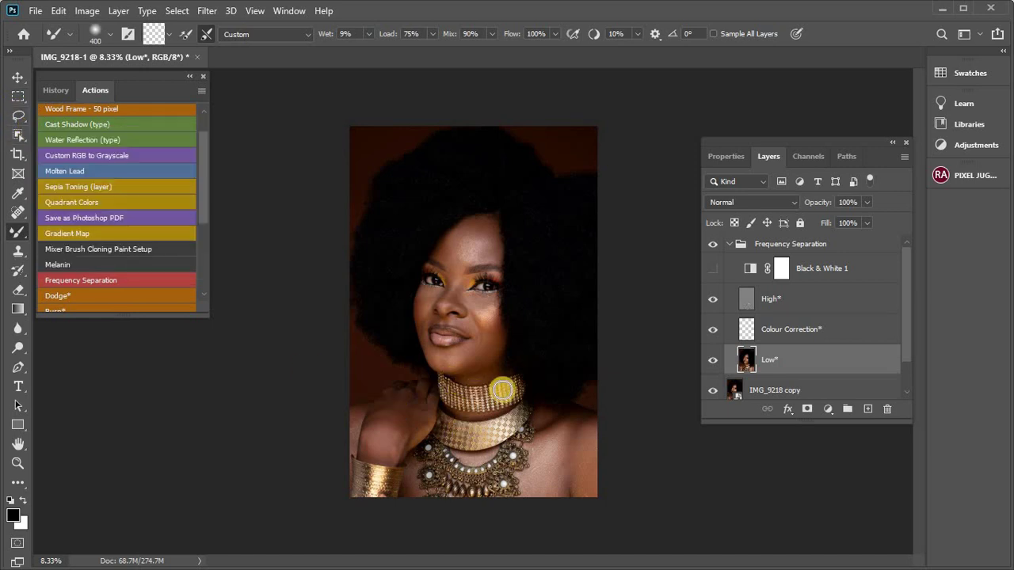
# Smooth the strip of neck between the chin and the choker with the Mixer Brush at 250 pixels.
pyautogui.press('[')
pyautogui.press('[')
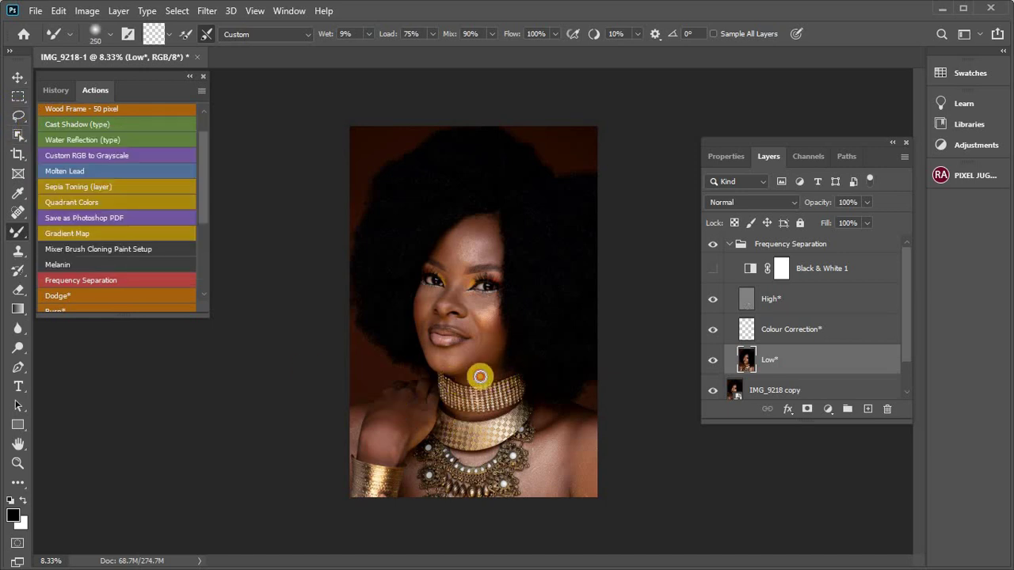
pyautogui.moveTo(473, 382)
pyautogui.mouseDown()
pyautogui.moveTo(464, 380)
pyautogui.moveTo(490, 375)
pyautogui.mouseUp()
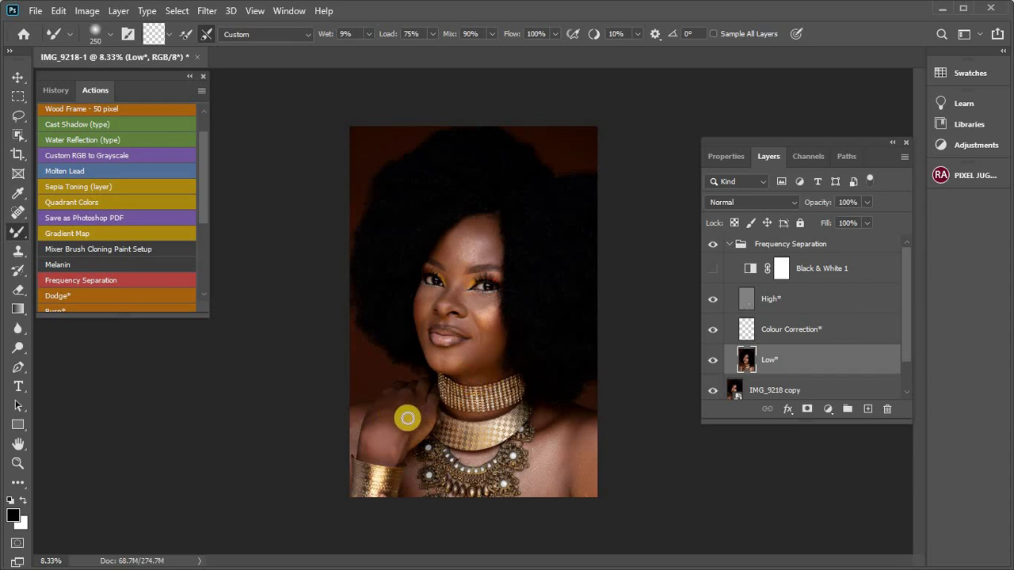
# Even out the tones on the raised hand beside the neck with the Mixer Brush at 400 pixels.
pyautogui.press(']')
pyautogui.press(']')
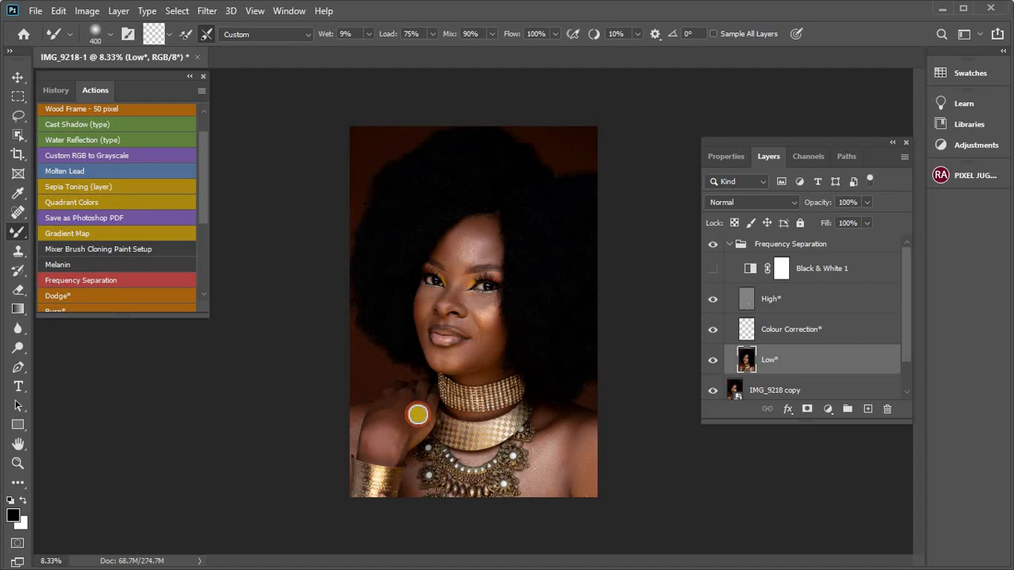
pyautogui.moveTo(418, 414)
pyautogui.mouseDown()
pyautogui.moveTo(400, 420)
pyautogui.moveTo(396, 404)
pyautogui.moveTo(374, 444)
pyautogui.moveTo(350, 438)
pyautogui.moveTo(362, 407)
pyautogui.moveTo(352, 441)
pyautogui.moveTo(360, 409)
pyautogui.moveTo(362, 436)
pyautogui.moveTo(390, 452)
pyautogui.moveTo(426, 420)
pyautogui.moveTo(398, 407)
pyautogui.moveTo(446, 380)
pyautogui.mouseUp()
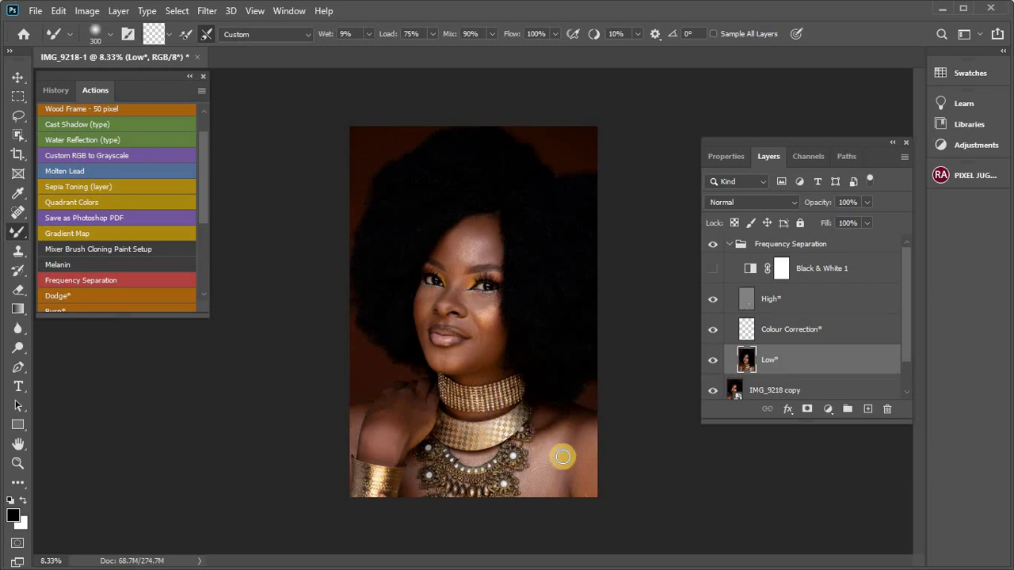
# Go over the shoulder and chest again with the 400-pixel Mixer Brush and touch up the neck below the choker at 150 pixels.
pyautogui.press(']')
pyautogui.moveTo(573, 455); pyautogui.dragTo(588, 425)
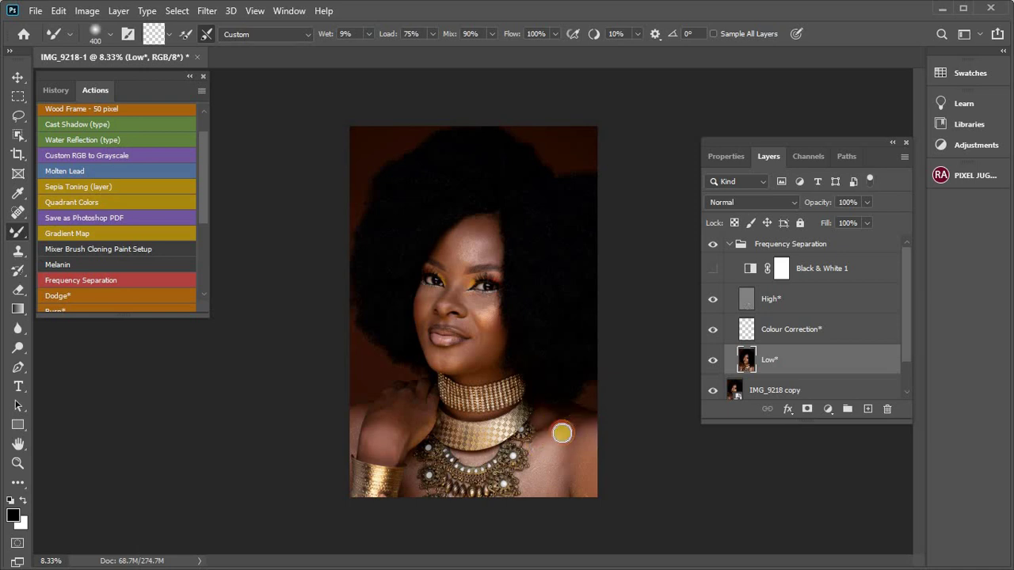
pyautogui.moveTo(552, 430)
pyautogui.mouseDown()
pyautogui.moveTo(546, 480)
pyautogui.moveTo(536, 466)
pyautogui.moveTo(545, 482)
pyautogui.mouseUp()
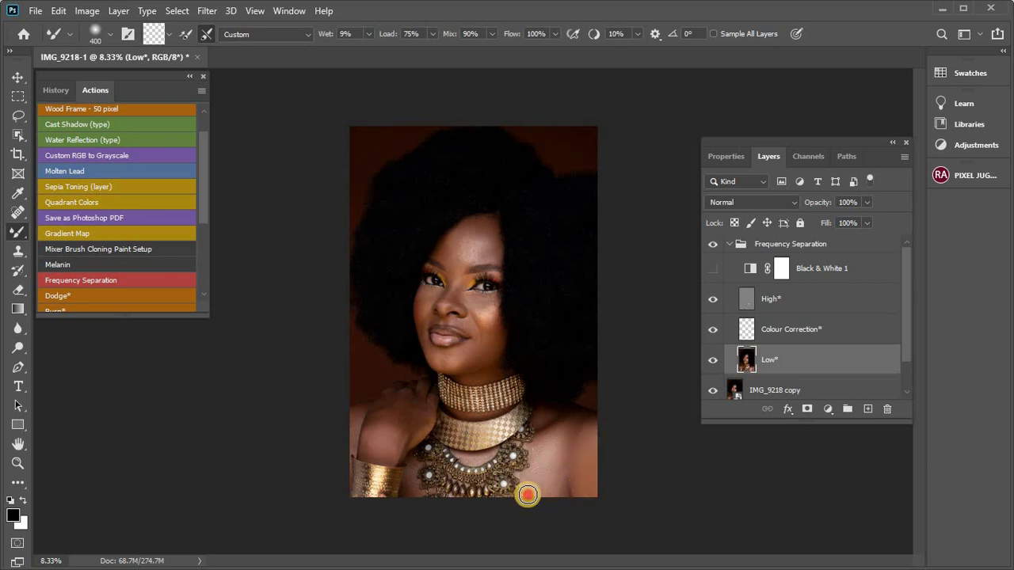
pyautogui.press('[')
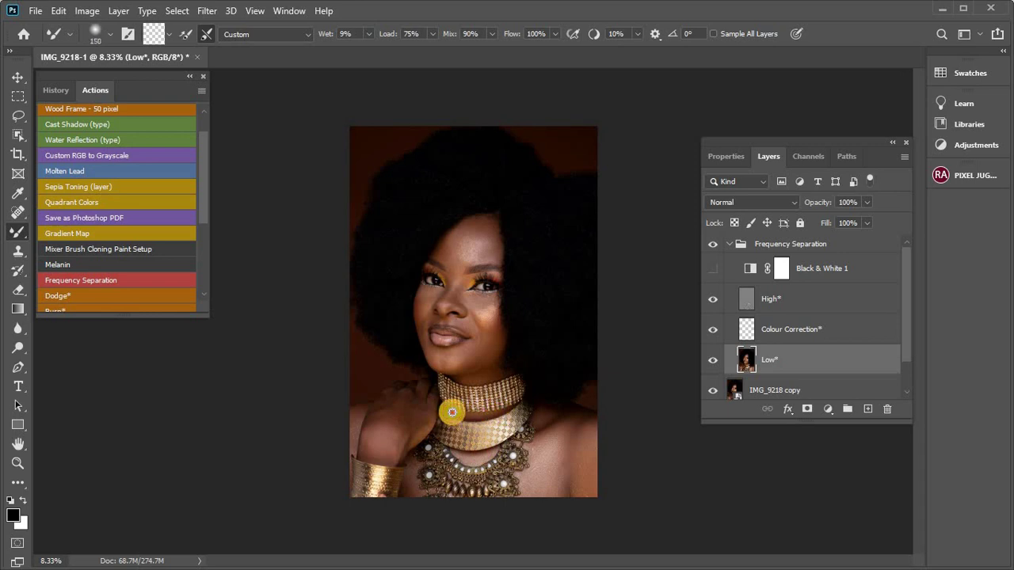
# Compare the portrait with and without the Frequency Separation group.
pyautogui.click(712, 268)
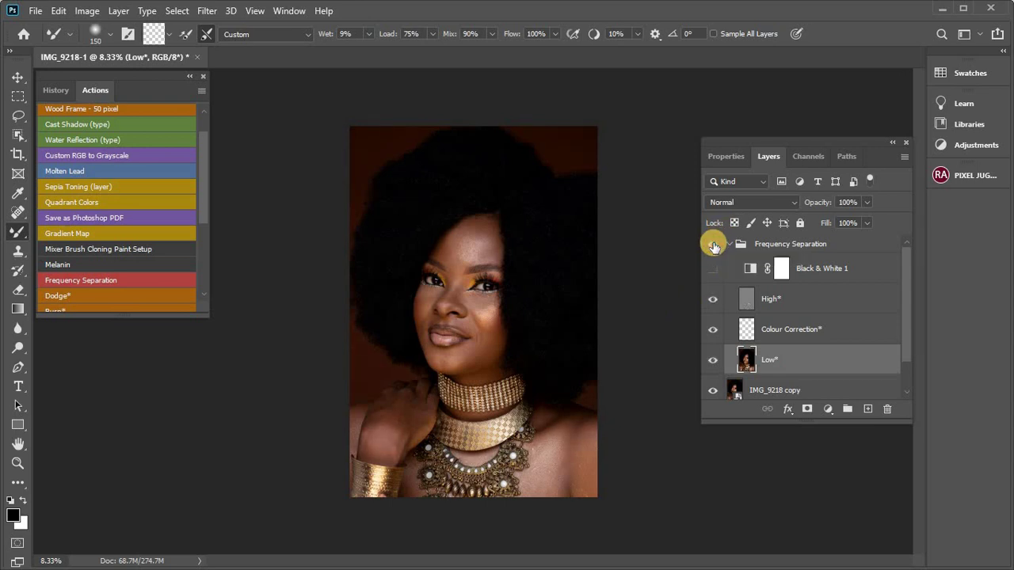
pyautogui.click(714, 245)
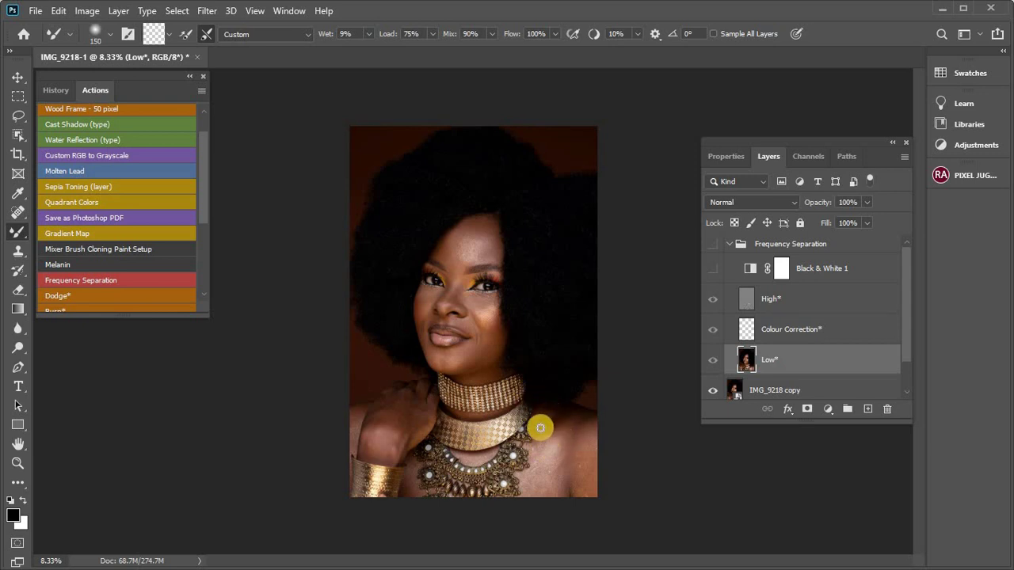
pyautogui.click(711, 247)
# Blend the remaining uneven tones on the shoulders and the raised hand of the Low* layer with the Mixer Brush at 200 pixels.
pyautogui.moveTo(557, 424)
pyautogui.mouseDown()
pyautogui.moveTo(554, 414)
pyautogui.moveTo(532, 421)
pyautogui.moveTo(544, 412)
pyautogui.moveTo(584, 420)
pyautogui.moveTo(579, 430)
pyautogui.mouseUp()
pyautogui.moveTo(418, 429); pyautogui.dragTo(421, 426)
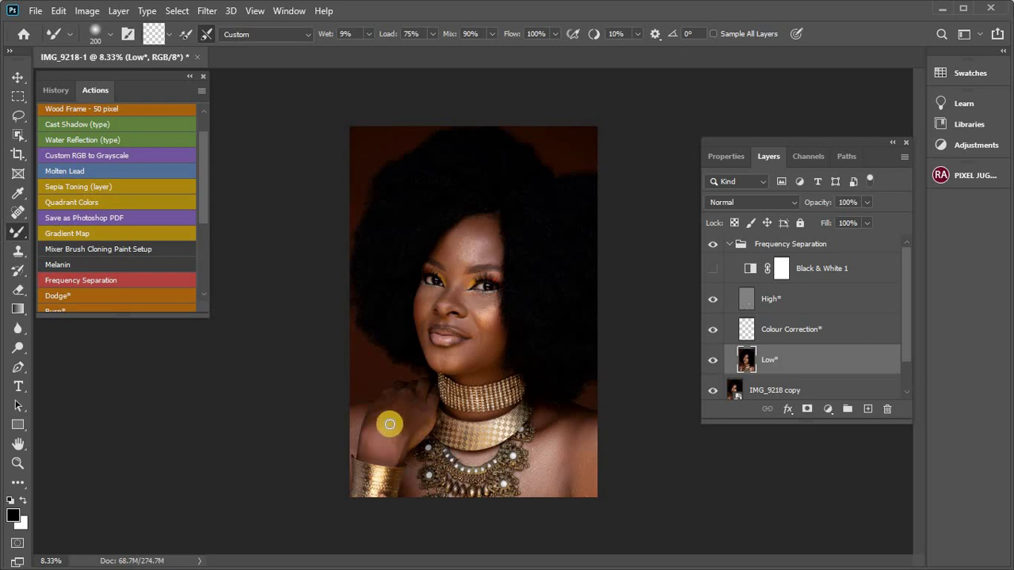
pyautogui.moveTo(357, 417); pyautogui.dragTo(356, 423)
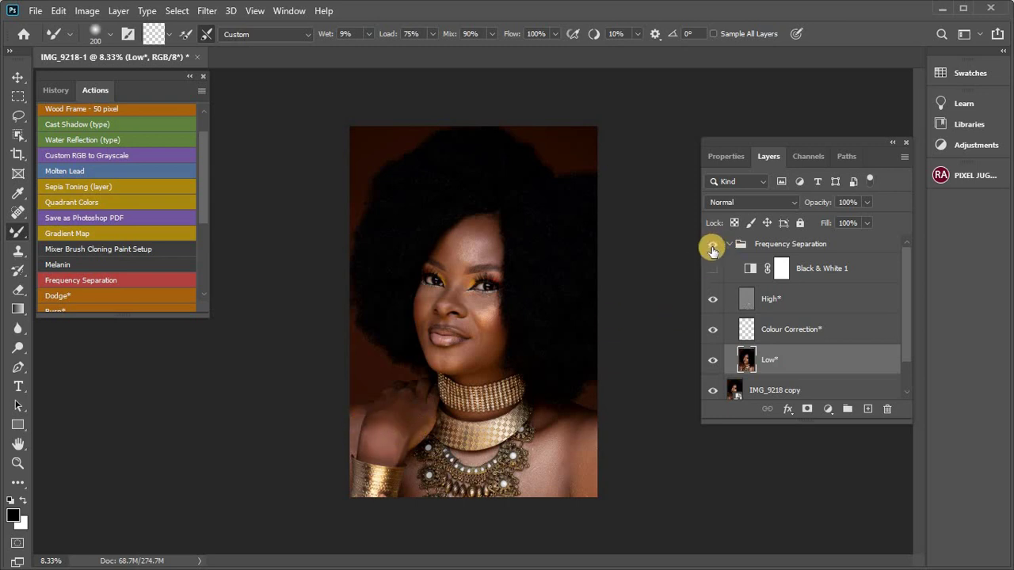
# Check the tones once more through the Black & White 1 layer and delete that adjustment layer.
pyautogui.click(712, 269)
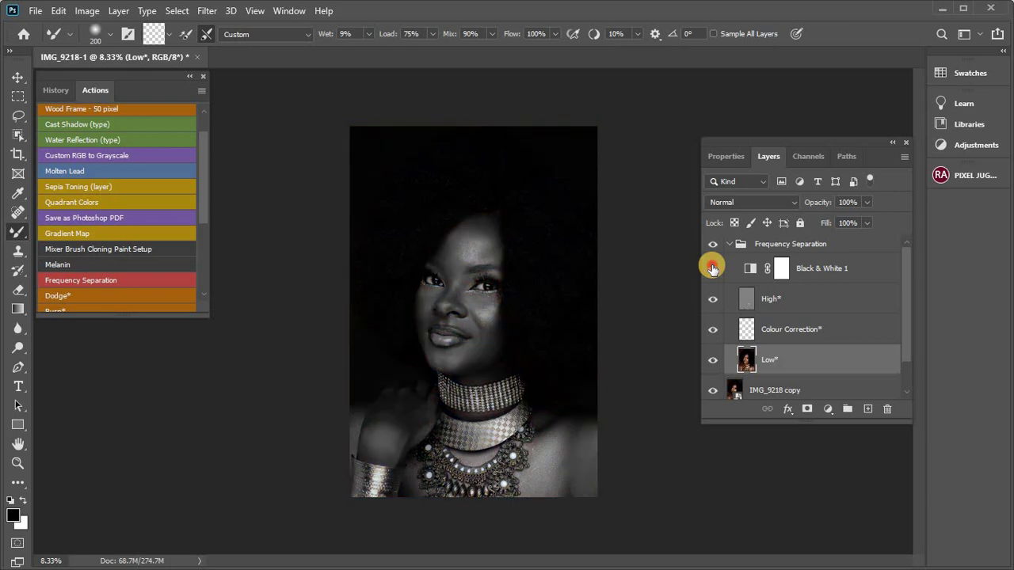
pyautogui.click(712, 268)
pyautogui.click(780, 267)
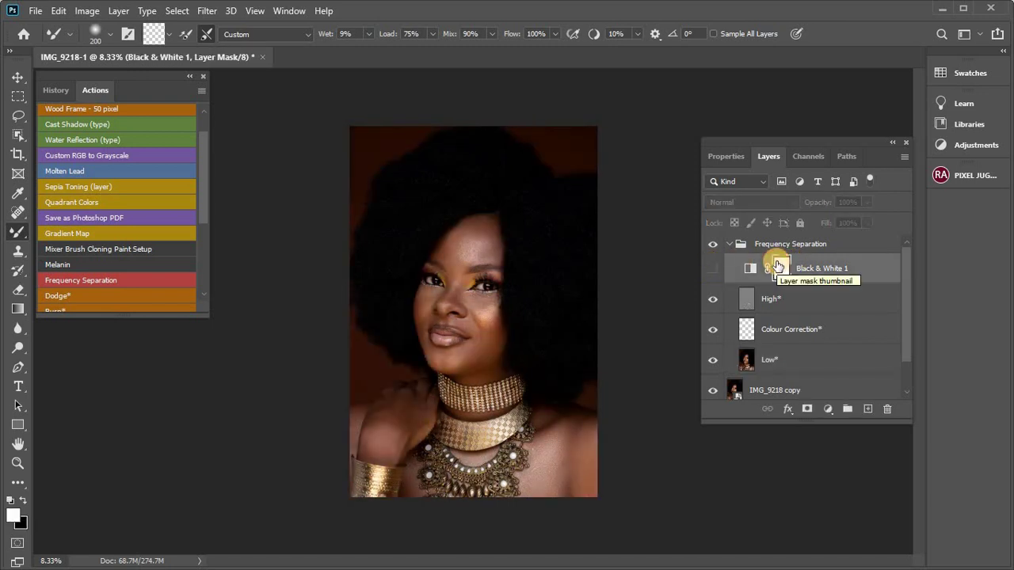
pyautogui.press('Delete')
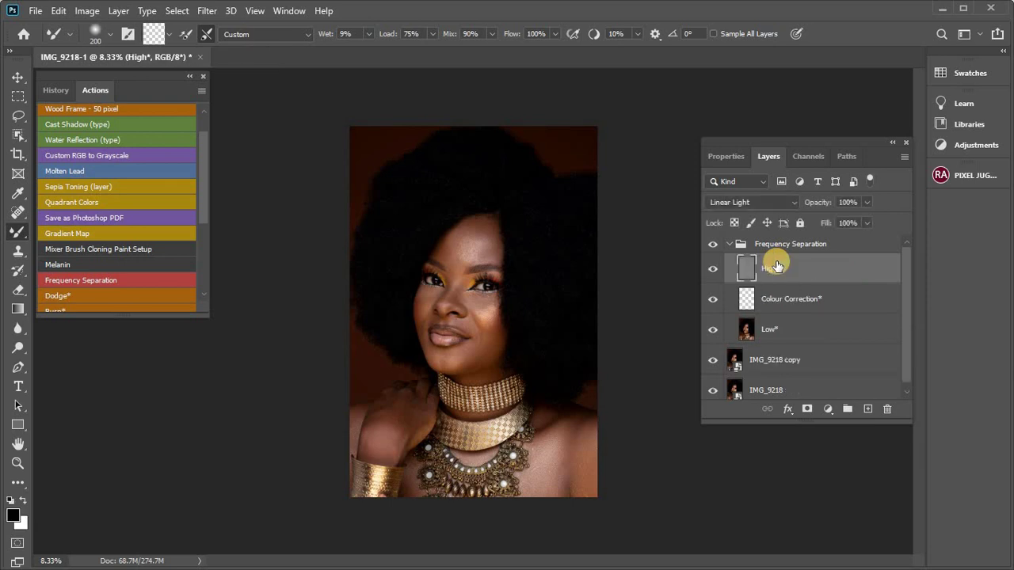
# Collapse the Frequency Separation group, compare the portrait before and after the retouch, and expand the group again.
pyautogui.click(729, 246)
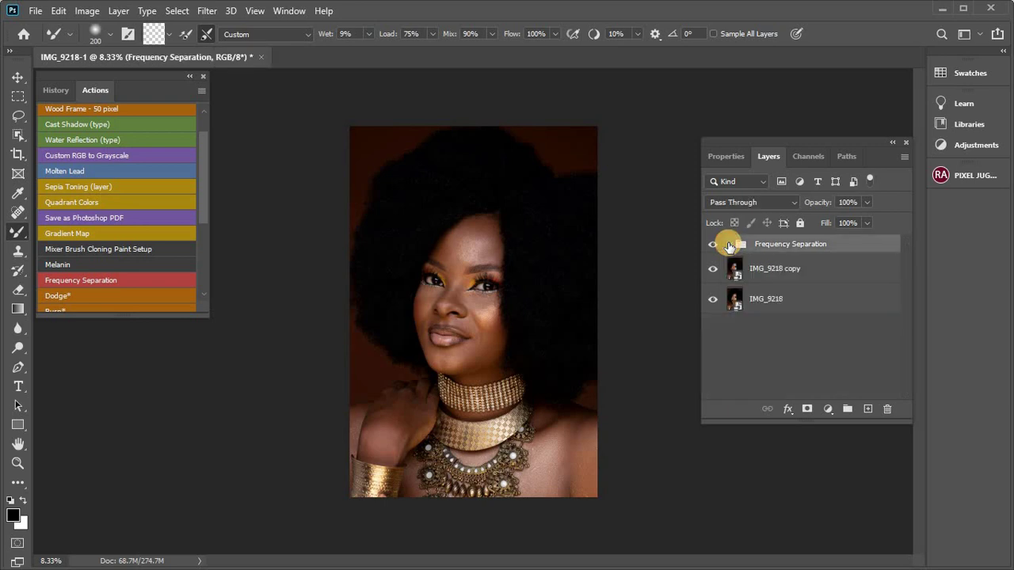
pyautogui.click(713, 246)
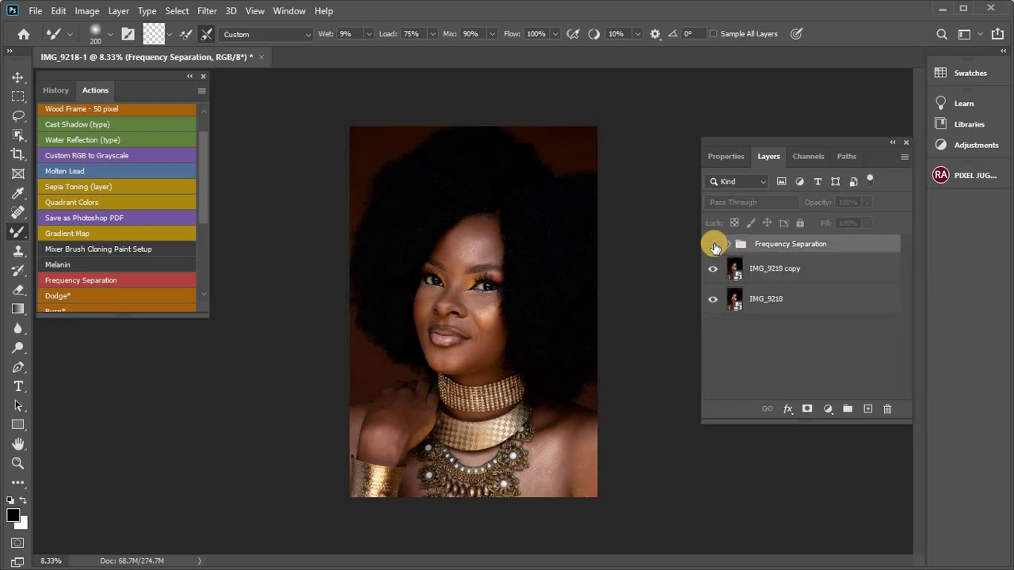
pyautogui.click(714, 246)
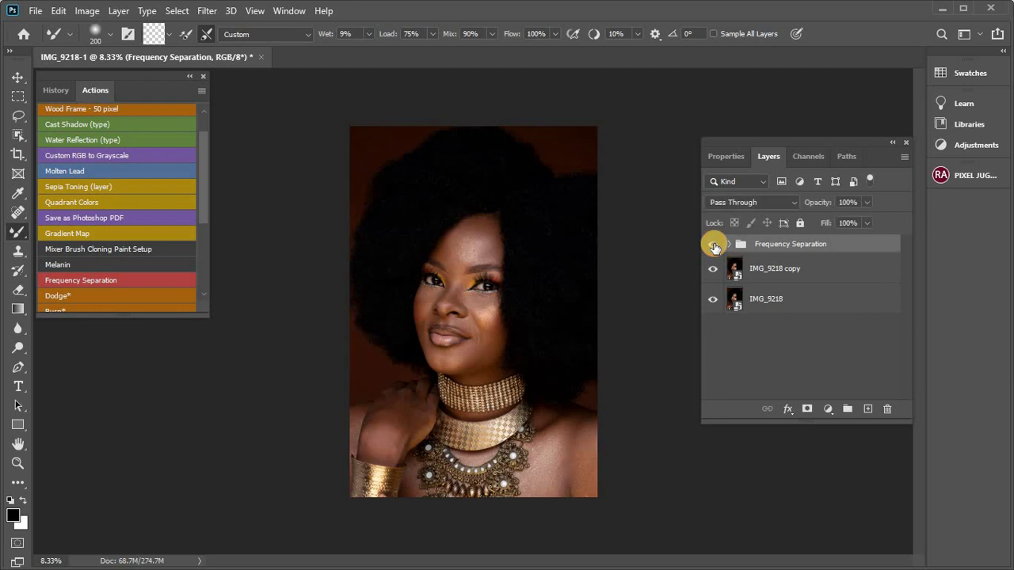
pyautogui.click(714, 247)
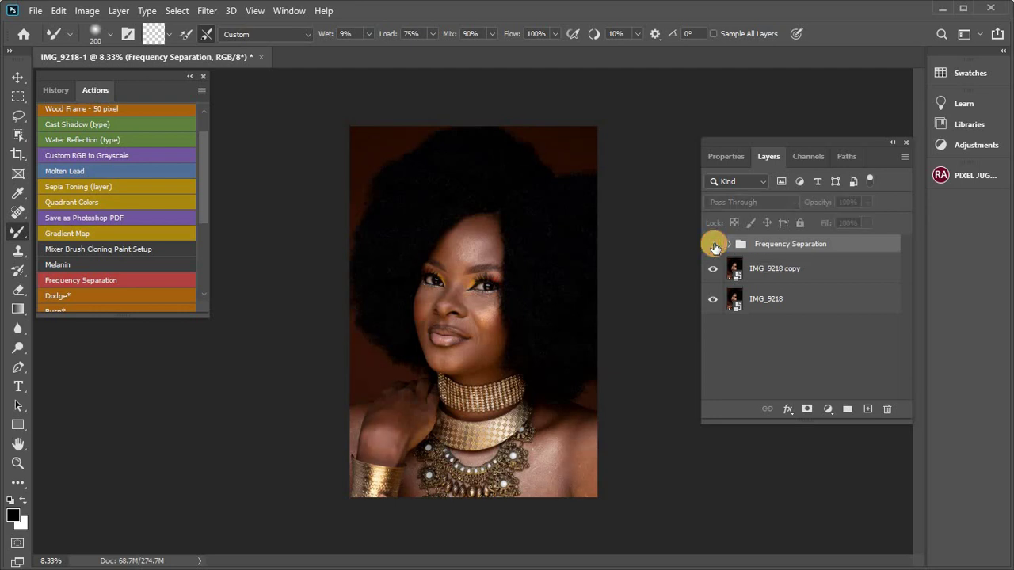
pyautogui.click(714, 246)
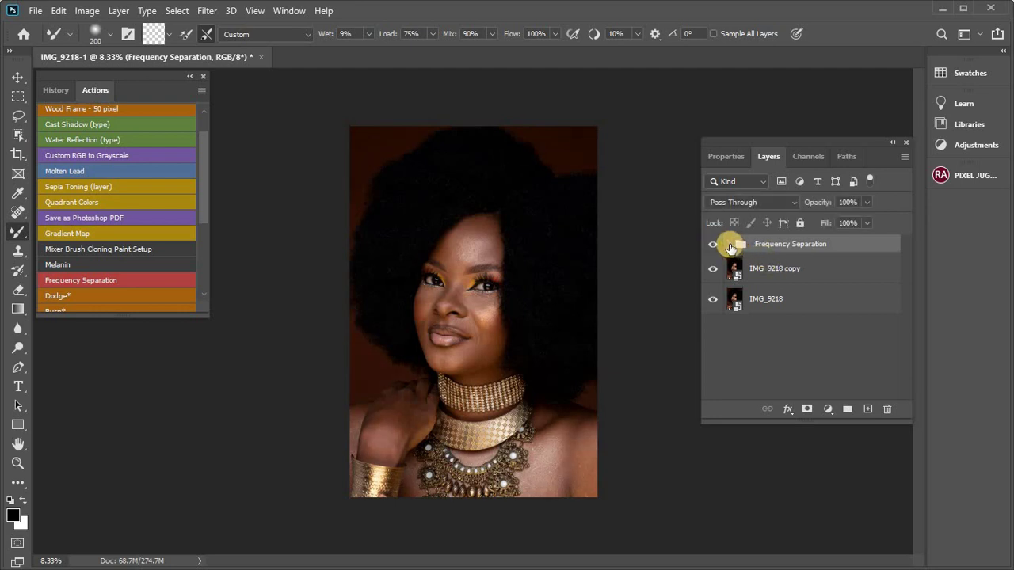
pyautogui.click(730, 246)
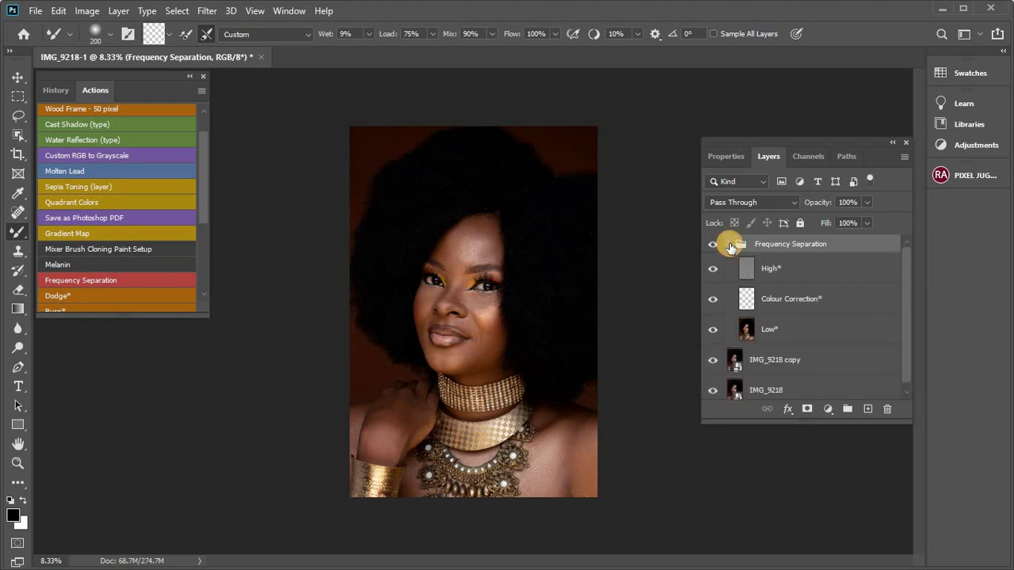
# Select the forehead between the hairline and the eyebrows on the Low* layer with the Lasso tool.
pyautogui.click(776, 333)
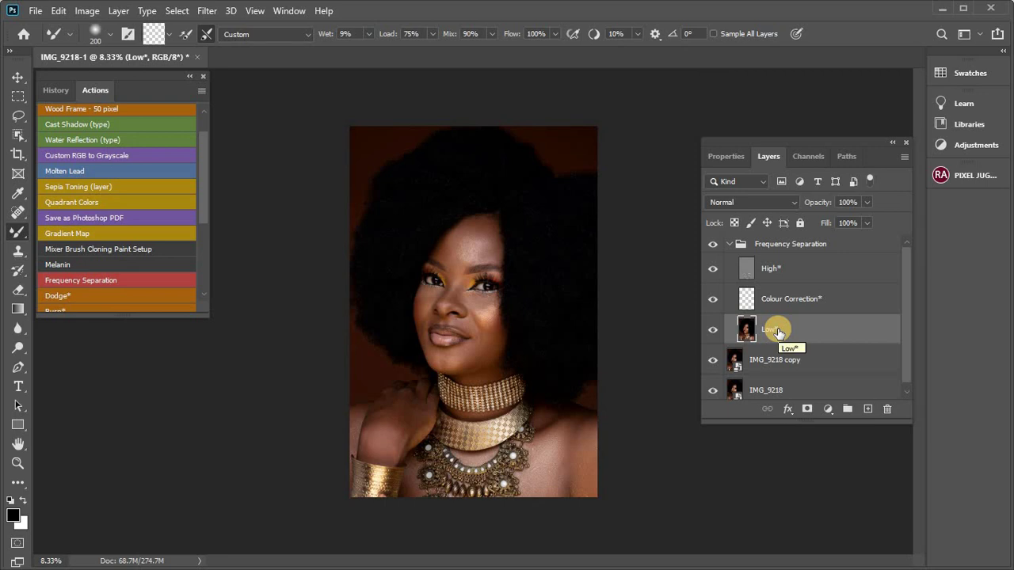
pyautogui.click(19, 116)
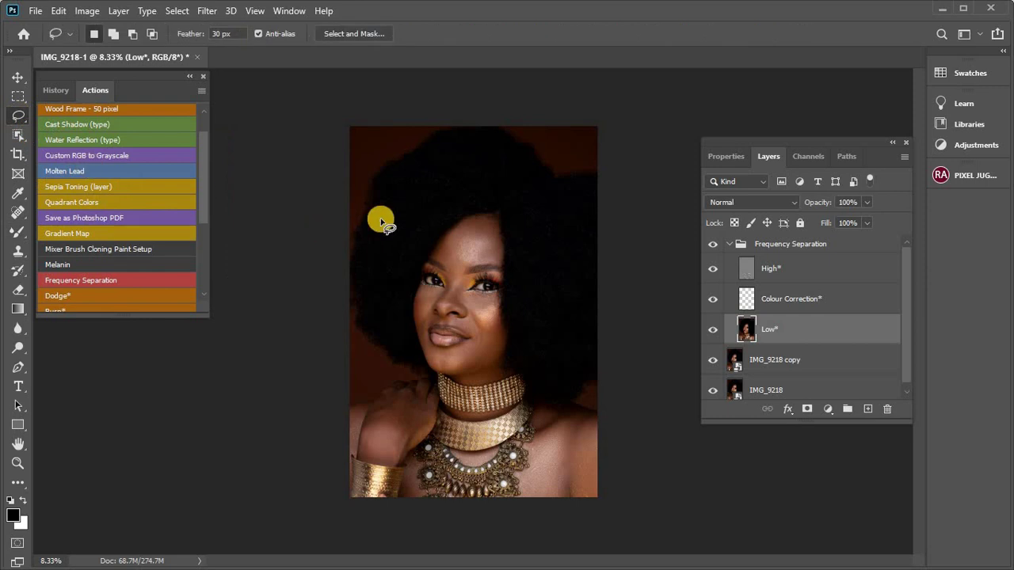
pyautogui.hotkey('ctrl', '+')
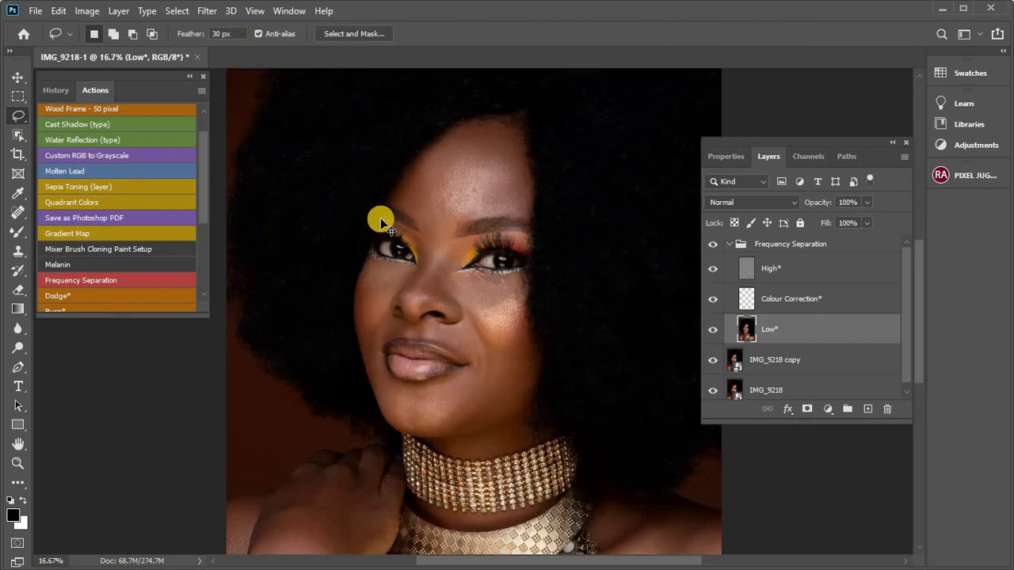
pyautogui.hotkey('ctrl', '+')
pyautogui.hotkey('ctrl', '-')
pyautogui.moveTo(450, 141)
pyautogui.mouseDown()
pyautogui.moveTo(423, 158)
pyautogui.moveTo(396, 200)
pyautogui.moveTo(405, 213)
pyautogui.moveTo(446, 227)
pyautogui.moveTo(516, 211)
pyautogui.moveTo(530, 187)
pyautogui.mouseUp()
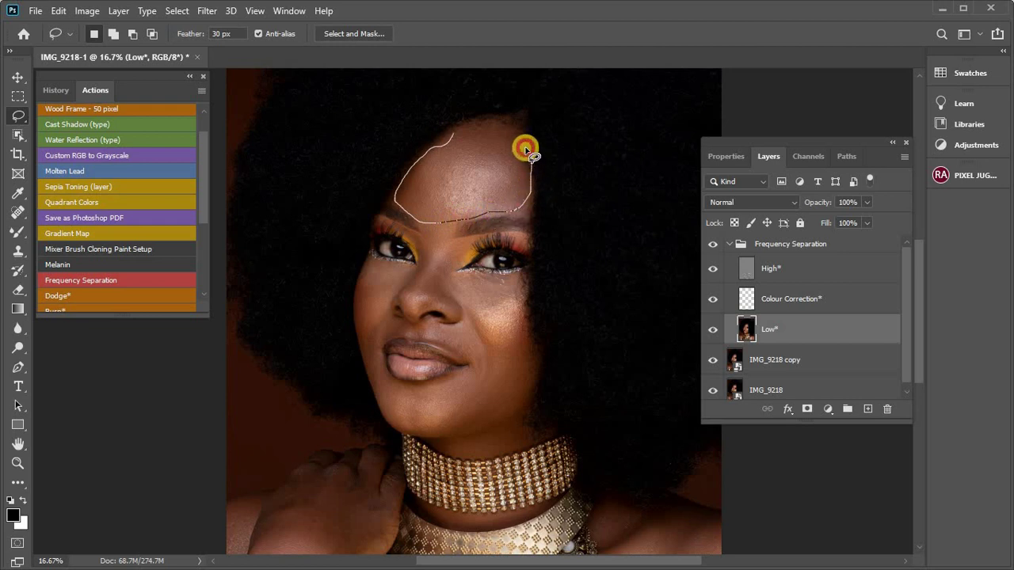
pyautogui.moveTo(525, 148)
pyautogui.mouseDown()
pyautogui.moveTo(510, 127)
pyautogui.moveTo(483, 121)
pyautogui.moveTo(452, 132)
pyautogui.mouseUp()
# Apply a Gaussian Blur with a radius of 43.5 pixels to the selected forehead.
pyautogui.click(207, 10)
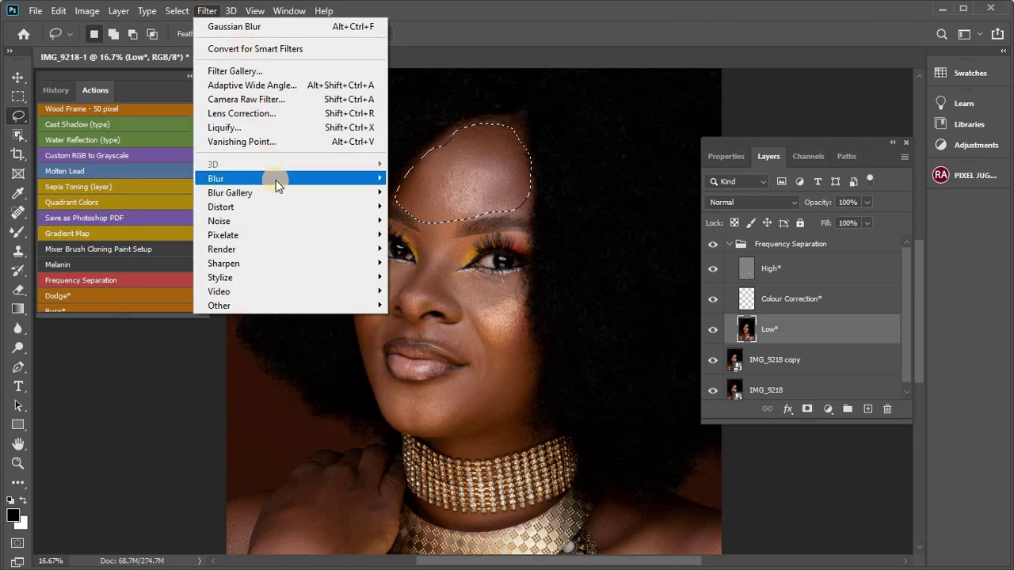
pyautogui.moveTo(317, 181)
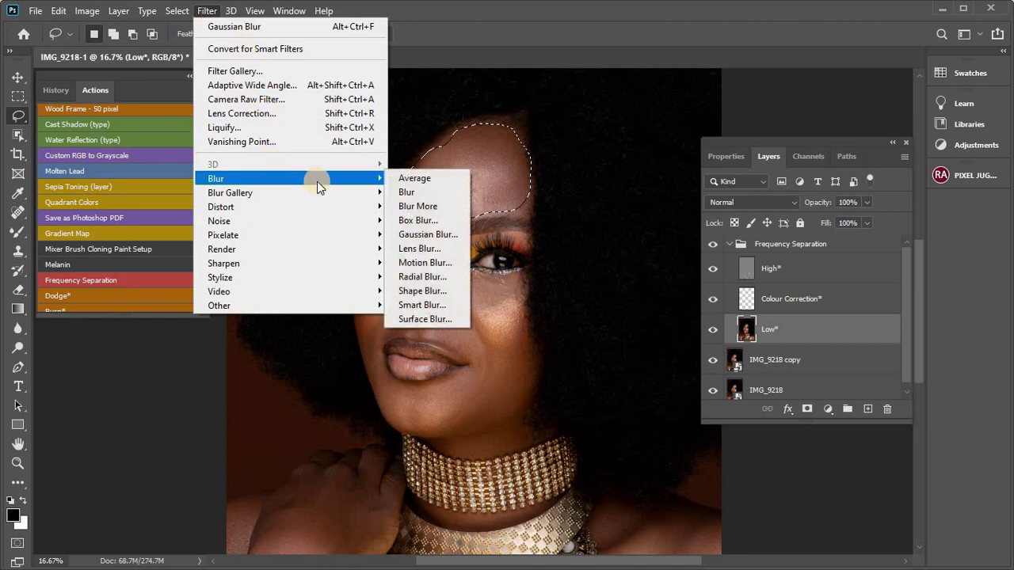
pyautogui.click(452, 234)
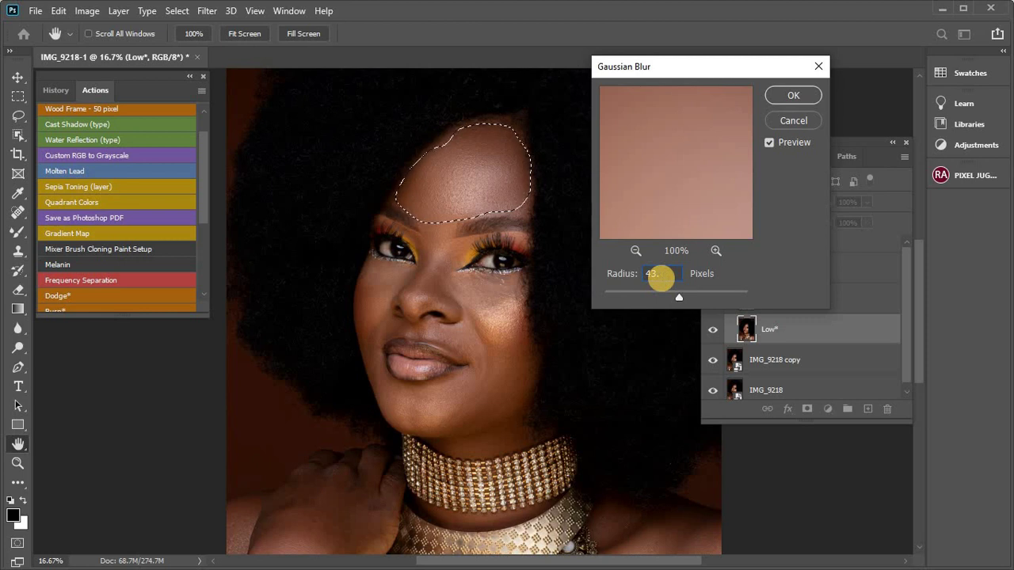
pyautogui.click(662, 275)
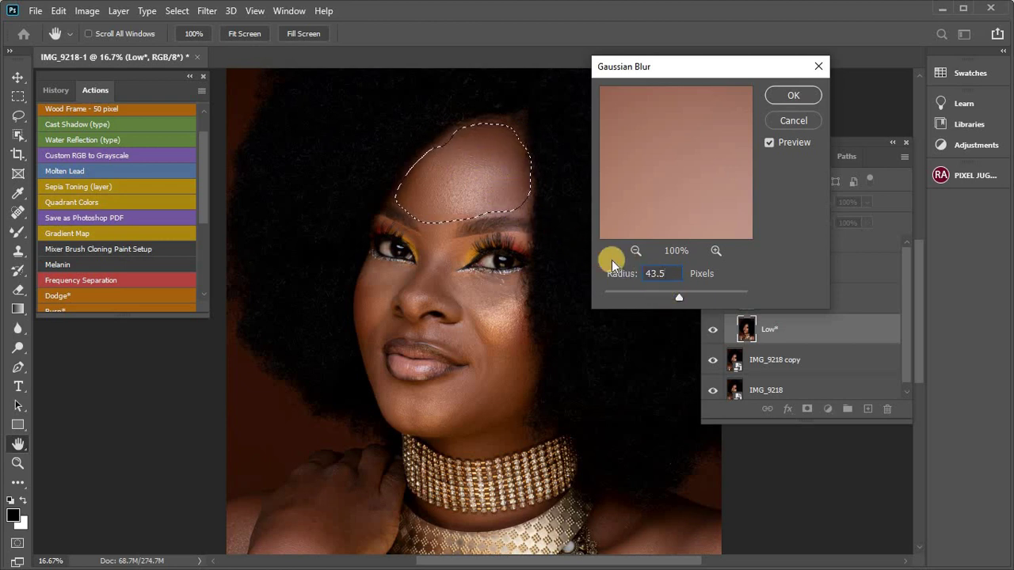
pyautogui.click(782, 97)
# Lasso the brightly highlighted cheek below the eye and reapply the last Gaussian Blur to it.
pyautogui.press('l')
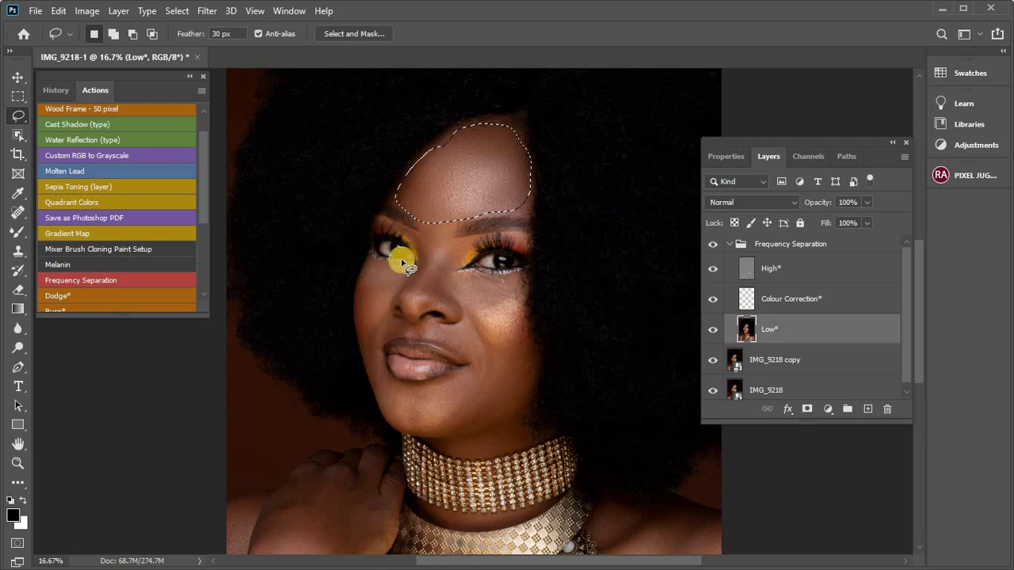
pyautogui.click(500, 288)
pyautogui.moveTo(466, 276)
pyautogui.mouseDown()
pyautogui.moveTo(447, 281)
pyautogui.moveTo(450, 292)
pyautogui.moveTo(486, 357)
pyautogui.moveTo(507, 373)
pyautogui.moveTo(525, 346)
pyautogui.moveTo(525, 279)
pyautogui.moveTo(465, 274)
pyautogui.mouseUp()
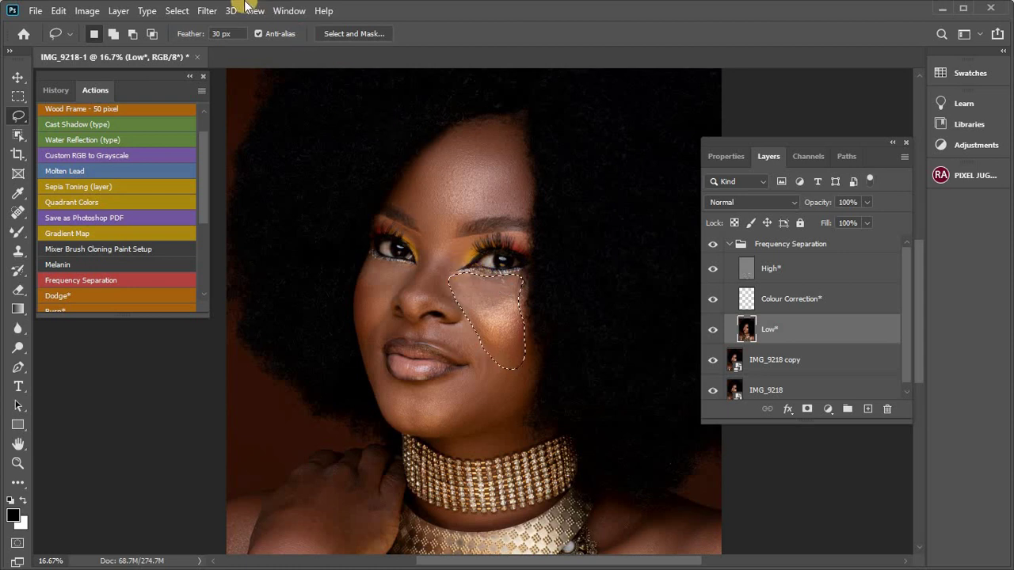
pyautogui.click(207, 10)
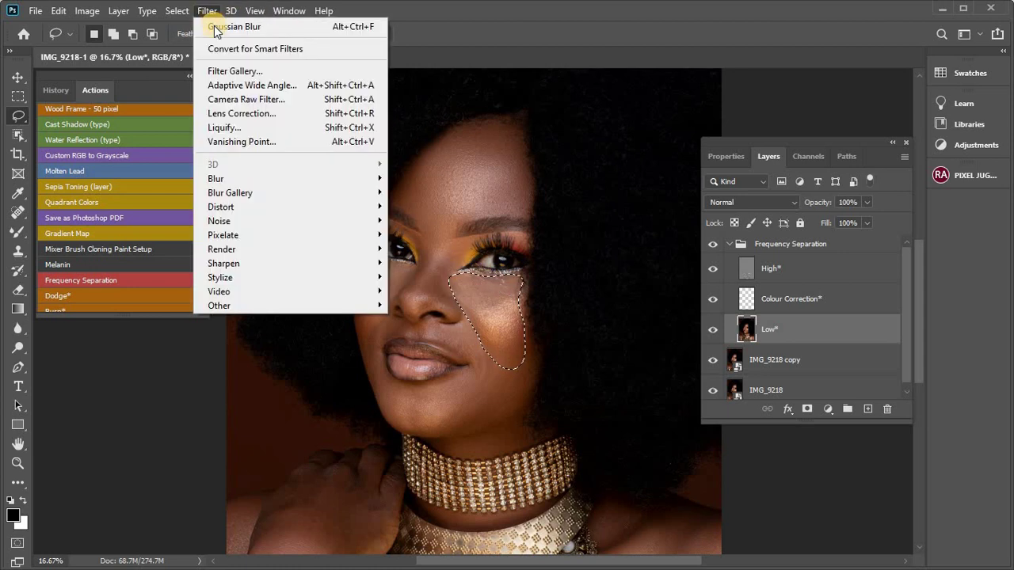
pyautogui.click(214, 26)
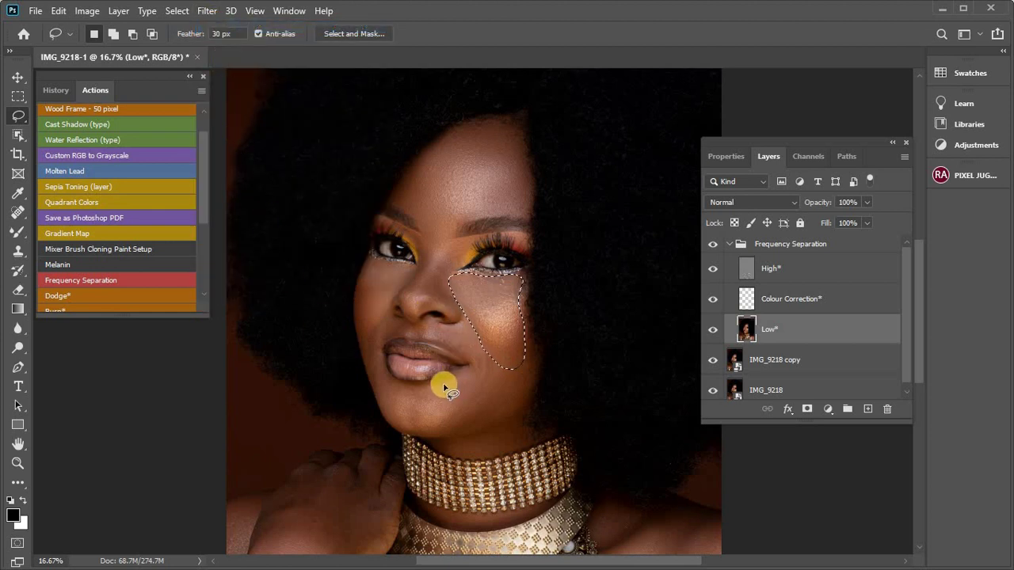
# Lasso the chin and the lower cheek around the corner of the mouth, and reapply the last Gaussian Blur.
pyautogui.moveTo(439, 384)
pyautogui.mouseDown()
pyautogui.moveTo(402, 382)
pyautogui.moveTo(418, 402)
pyautogui.mouseUp()
pyautogui.hotkey('ctrl', 'z')
pyautogui.moveTo(402, 387)
pyautogui.mouseDown()
pyautogui.moveTo(471, 374)
pyautogui.moveTo(469, 321)
pyautogui.moveTo(493, 351)
pyautogui.moveTo(533, 371)
pyautogui.moveTo(535, 388)
pyautogui.moveTo(517, 413)
pyautogui.moveTo(481, 430)
pyautogui.moveTo(400, 437)
pyautogui.moveTo(385, 401)
pyautogui.moveTo(389, 385)
pyautogui.moveTo(403, 387)
pyautogui.mouseUp()
pyautogui.click(207, 10)
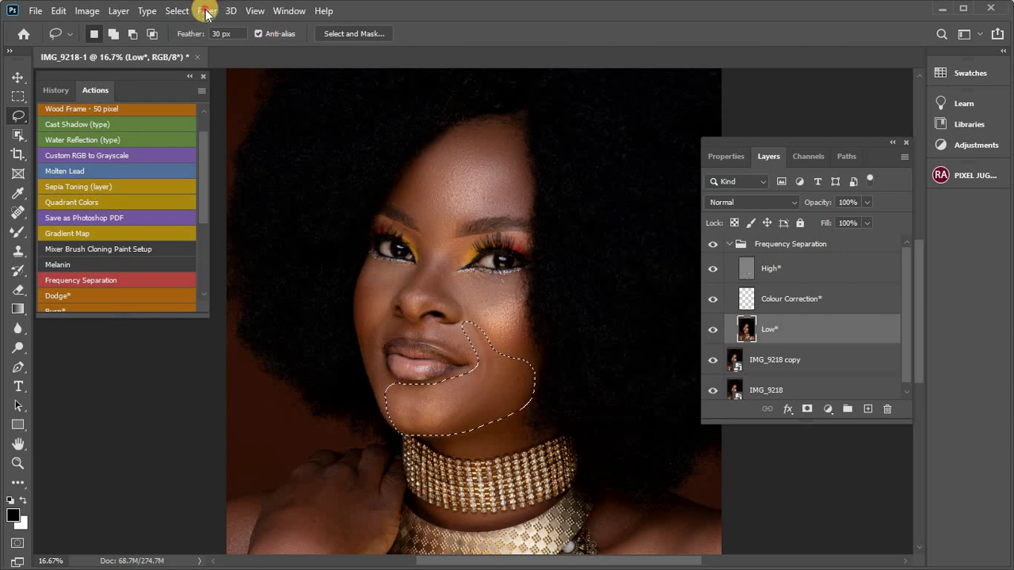
pyautogui.click(211, 24)
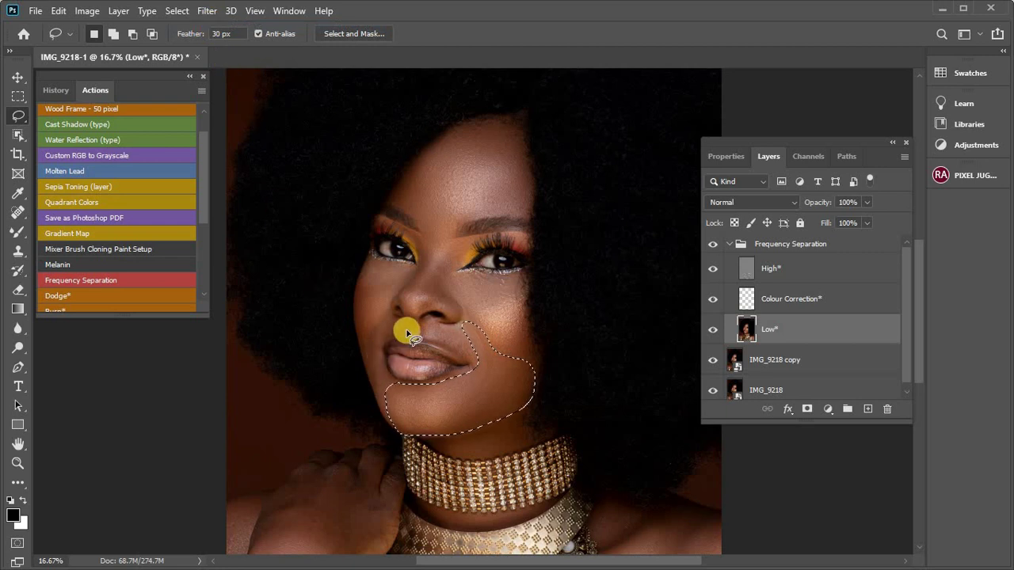
# Lasso the narrow cheek on the darker side of the face from the eye down to the chin, and reapply the Gaussian Blur.
pyautogui.click(389, 271)
pyautogui.moveTo(391, 271)
pyautogui.mouseDown()
pyautogui.moveTo(372, 265)
pyautogui.moveTo(359, 301)
pyautogui.moveTo(363, 358)
pyautogui.moveTo(389, 420)
pyautogui.moveTo(404, 393)
pyautogui.moveTo(388, 377)
pyautogui.moveTo(383, 328)
pyautogui.moveTo(407, 272)
pyautogui.moveTo(392, 269)
pyautogui.mouseUp()
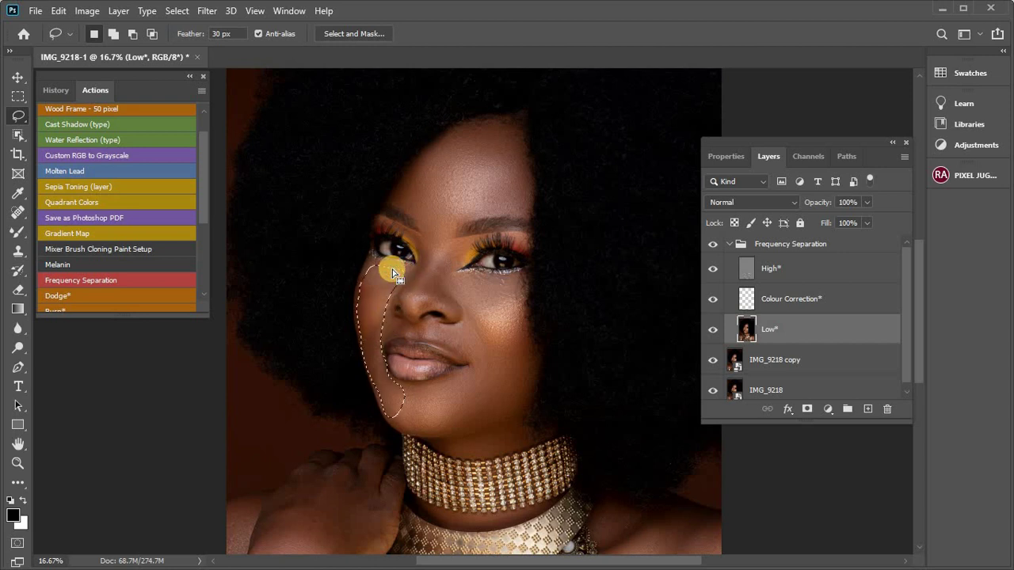
pyautogui.click(207, 11)
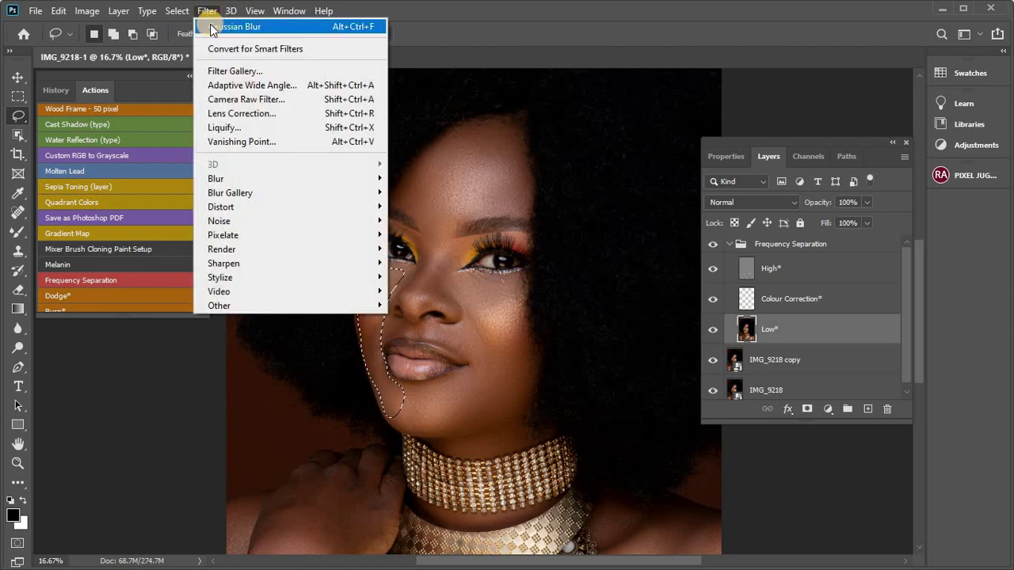
pyautogui.click(212, 27)
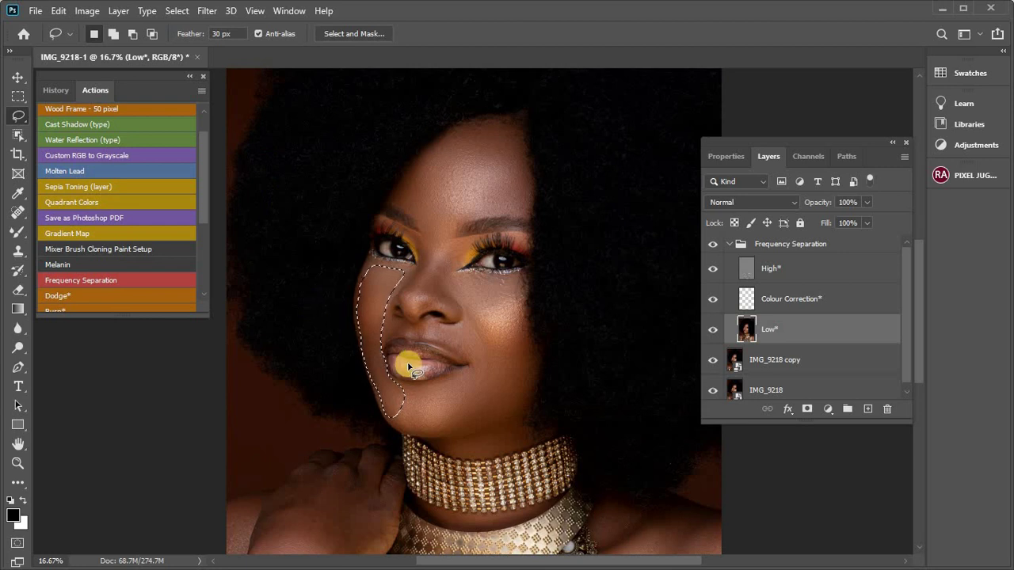
# Lasso the skin between the nose and the upper lip and reapply the last Gaussian Blur.
pyautogui.click(388, 323)
pyautogui.moveTo(388, 323)
pyautogui.mouseDown()
pyautogui.moveTo(385, 335)
pyautogui.moveTo(453, 350)
pyautogui.moveTo(477, 369)
pyautogui.moveTo(480, 356)
pyautogui.moveTo(456, 328)
pyautogui.moveTo(395, 320)
pyautogui.mouseUp()
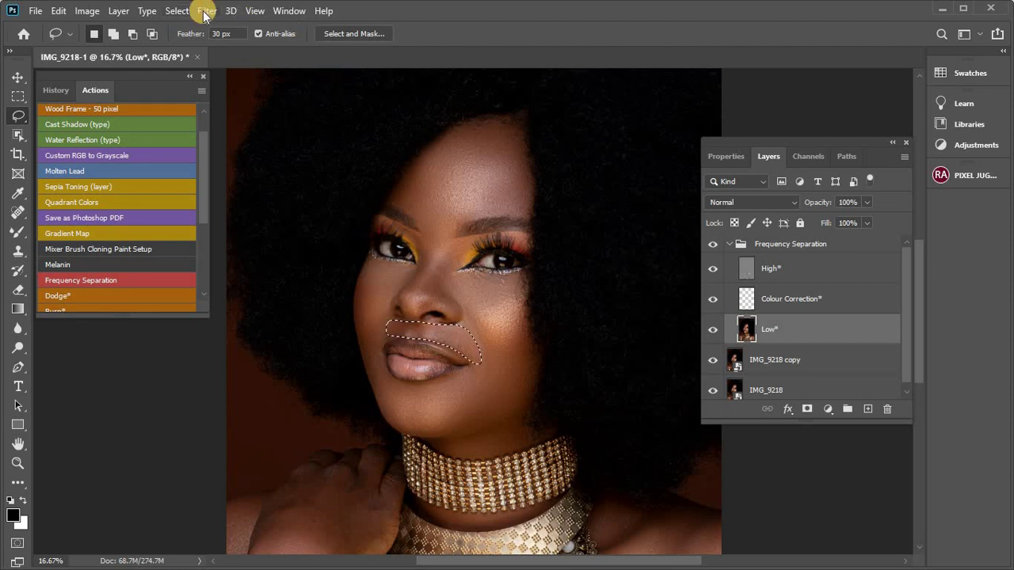
pyautogui.click(205, 13)
pyautogui.click(217, 26)
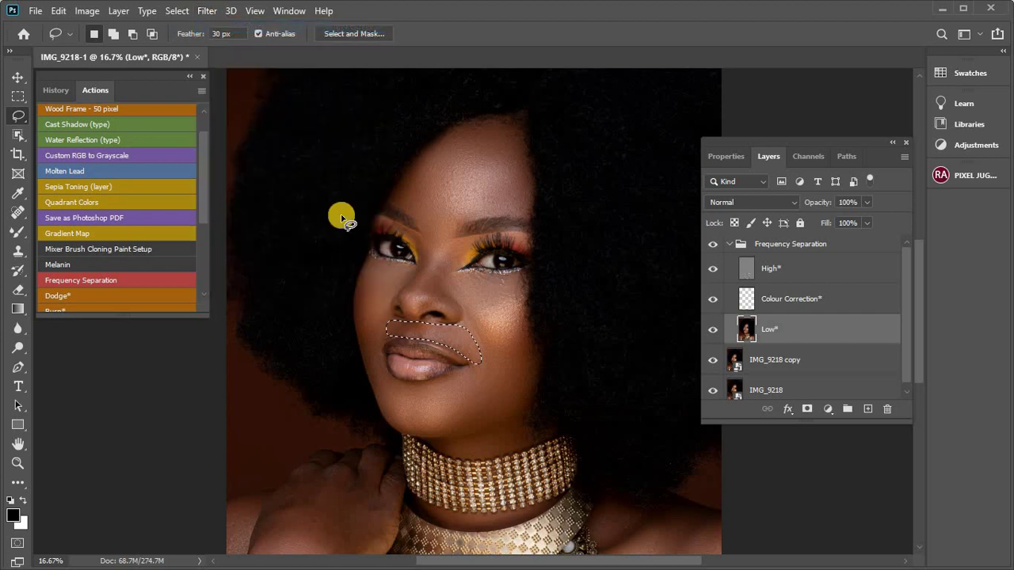
# Lasso the nose from between the eyebrows to its tip and reapply the last Gaussian Blur.
pyautogui.moveTo(434, 231)
pyautogui.mouseDown()
pyautogui.moveTo(398, 292)
pyautogui.moveTo(422, 311)
pyautogui.moveTo(452, 230)
pyautogui.mouseUp()
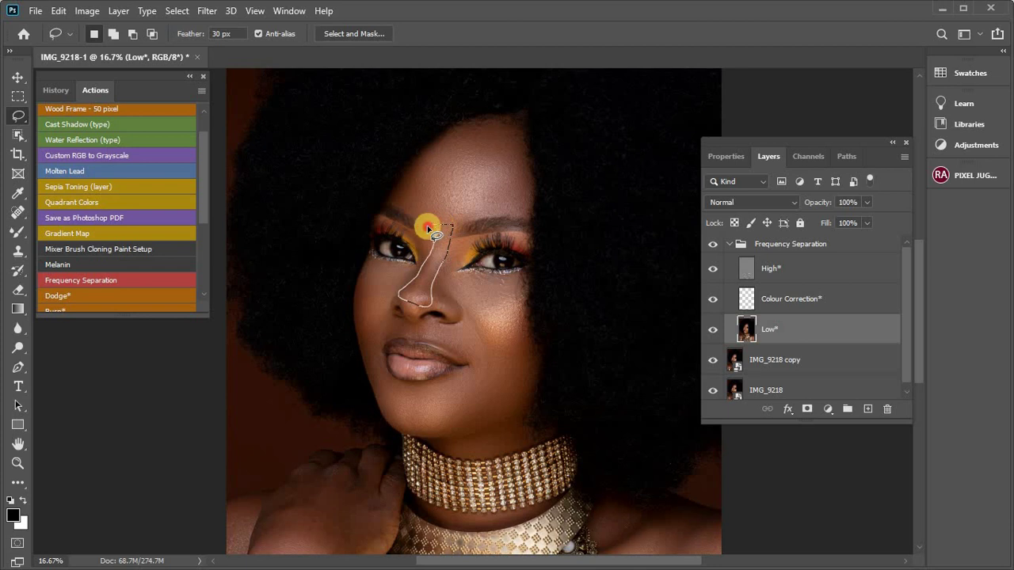
pyautogui.moveTo(425, 239); pyautogui.dragTo(428, 255)
pyautogui.click(207, 10)
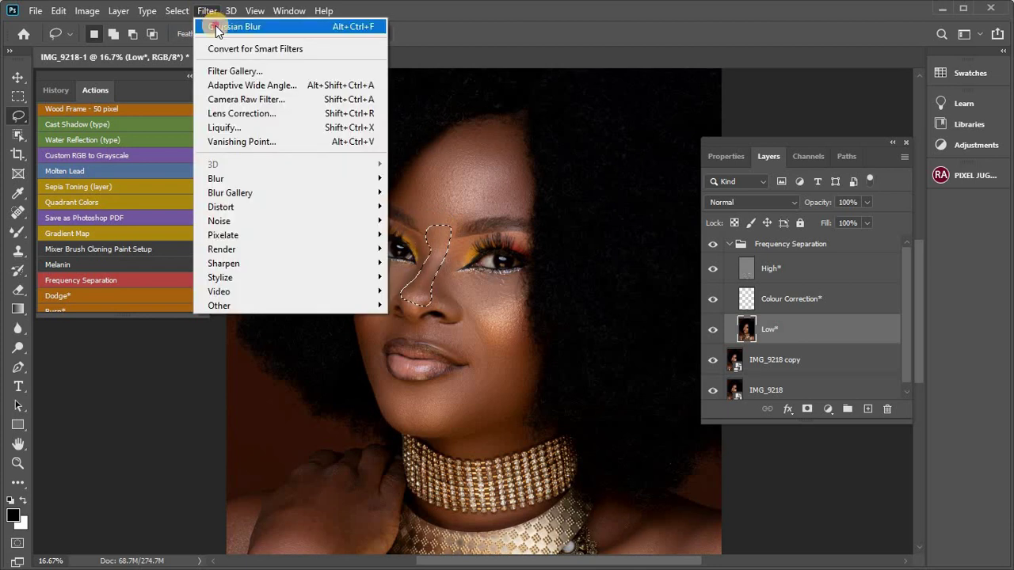
pyautogui.click(215, 27)
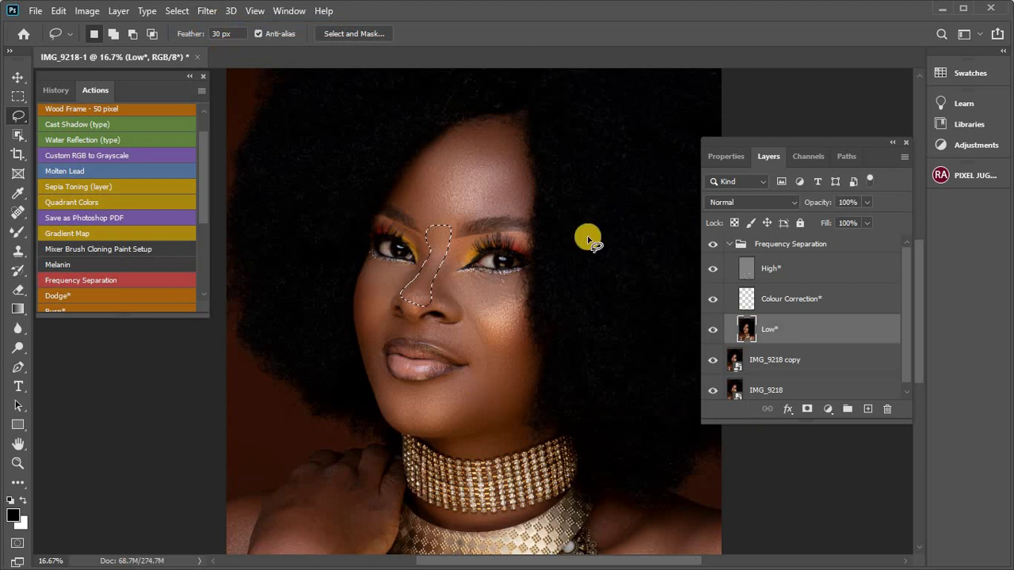
# Clear the selection and toggle the Frequency Separation group's visibility to compare the portrait before and after, close up and as a whole.
pyautogui.hotkey('ctrl', 'd')
pyautogui.click(712, 245)
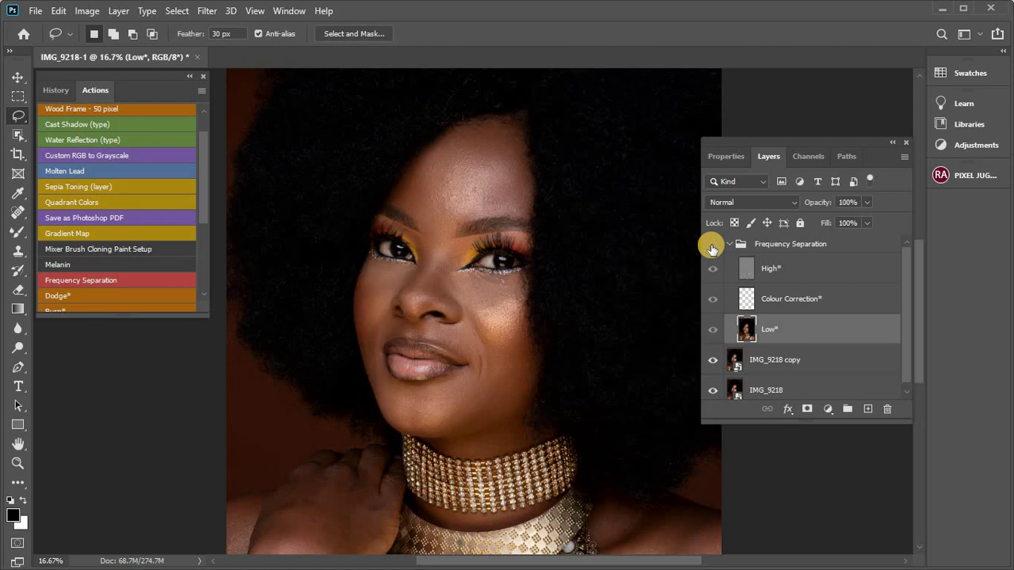
pyautogui.click(712, 247)
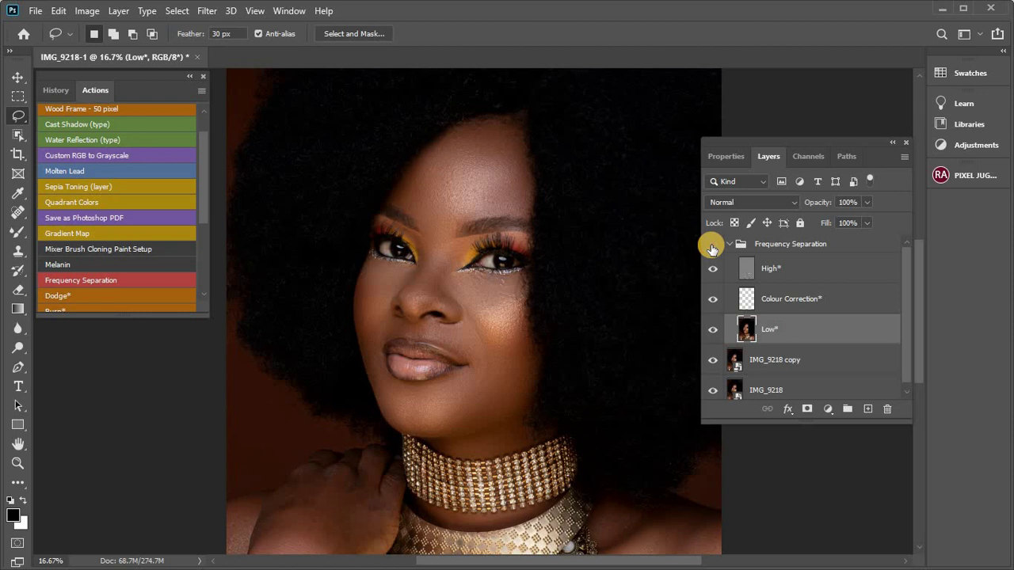
pyautogui.click(712, 247)
pyautogui.click(712, 247)
pyautogui.hotkey('ctrl', '-')
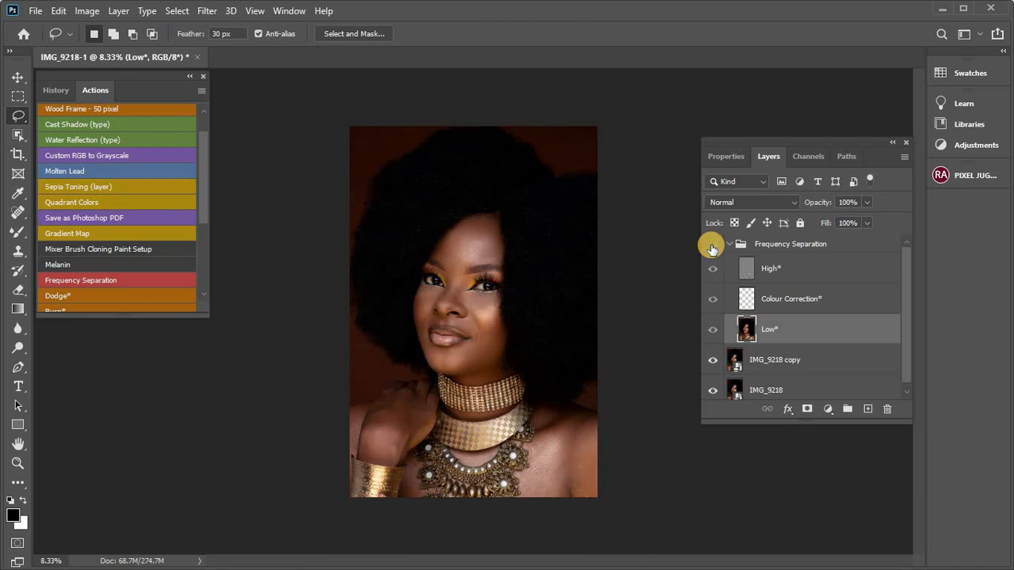
pyautogui.click(712, 246)
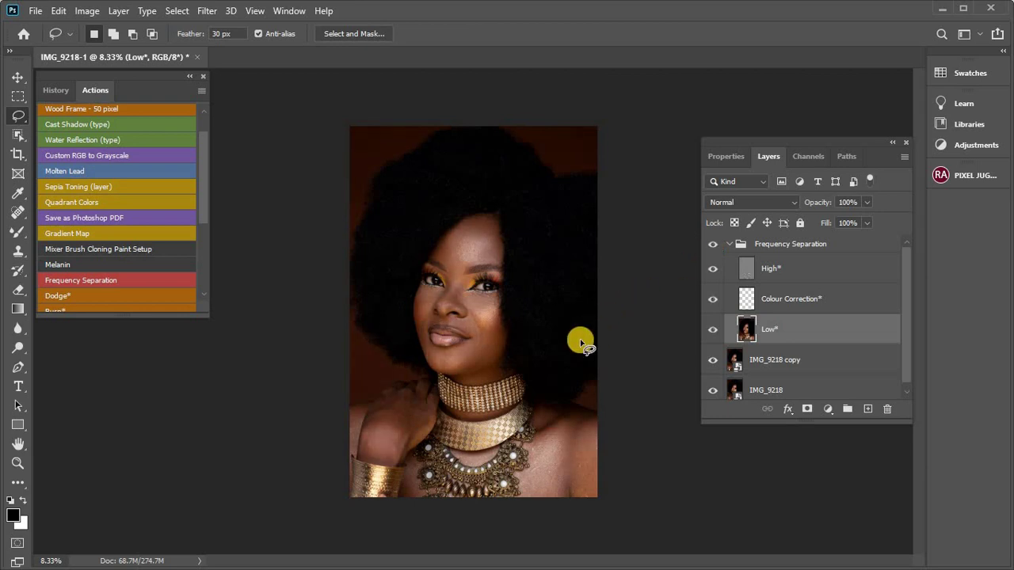
# Lasso the bare shoulder and chest beside the pendant necklace and reapply the last Gaussian Blur.
pyautogui.hotkey('ctrl', '+')
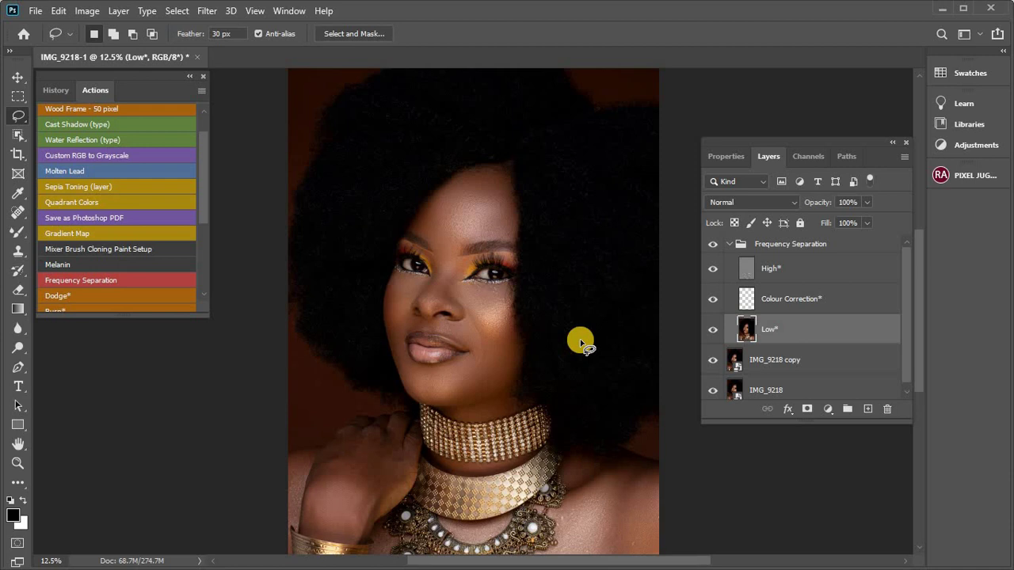
pyautogui.moveTo(912, 308); pyautogui.dragTo(916, 377)
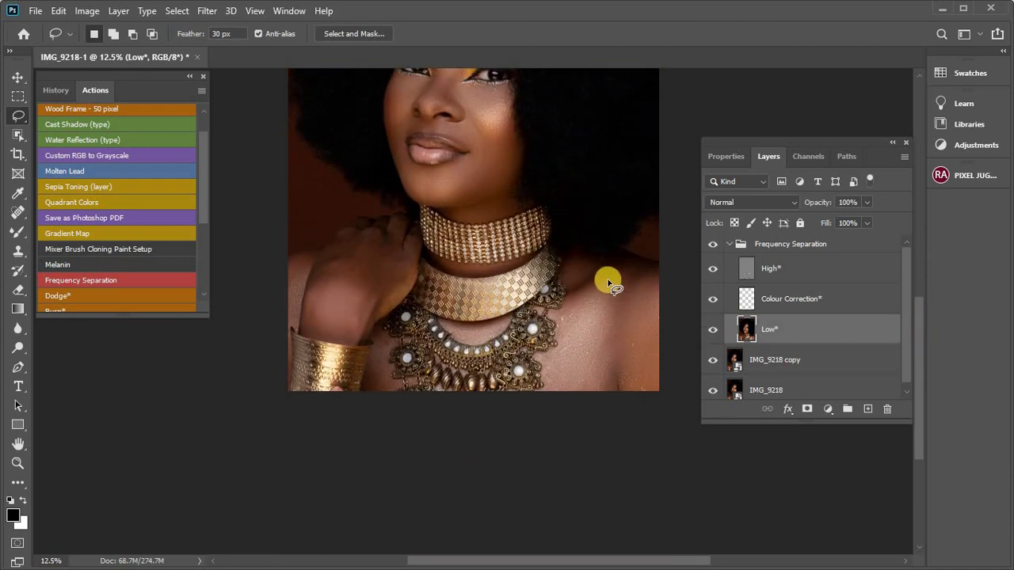
pyautogui.moveTo(610, 277)
pyautogui.mouseDown()
pyautogui.moveTo(559, 315)
pyautogui.moveTo(544, 383)
pyautogui.moveTo(597, 402)
pyautogui.moveTo(658, 380)
pyautogui.moveTo(661, 277)
pyautogui.moveTo(640, 266)
pyautogui.moveTo(563, 307)
pyautogui.mouseUp()
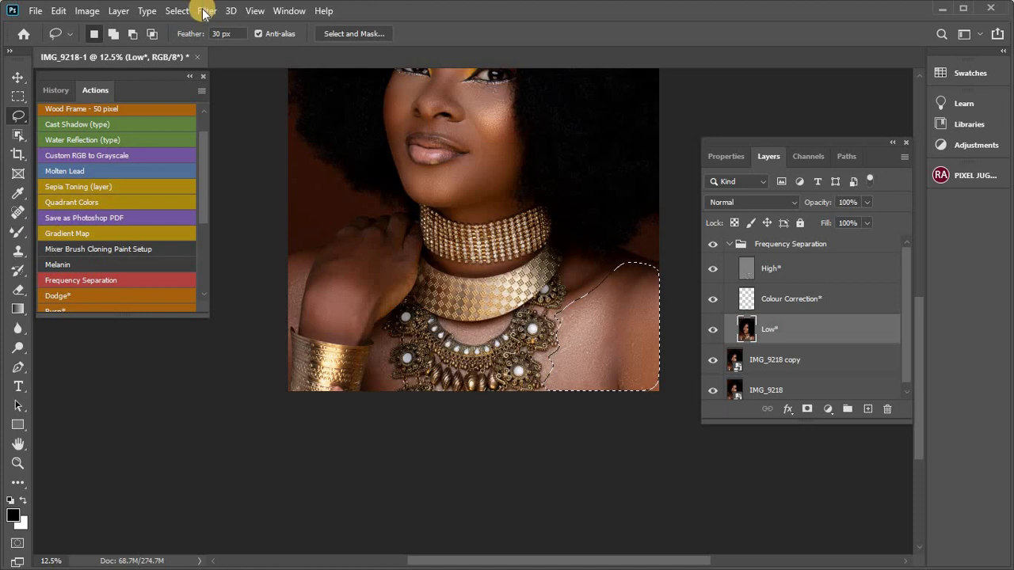
pyautogui.click(205, 14)
pyautogui.click(215, 21)
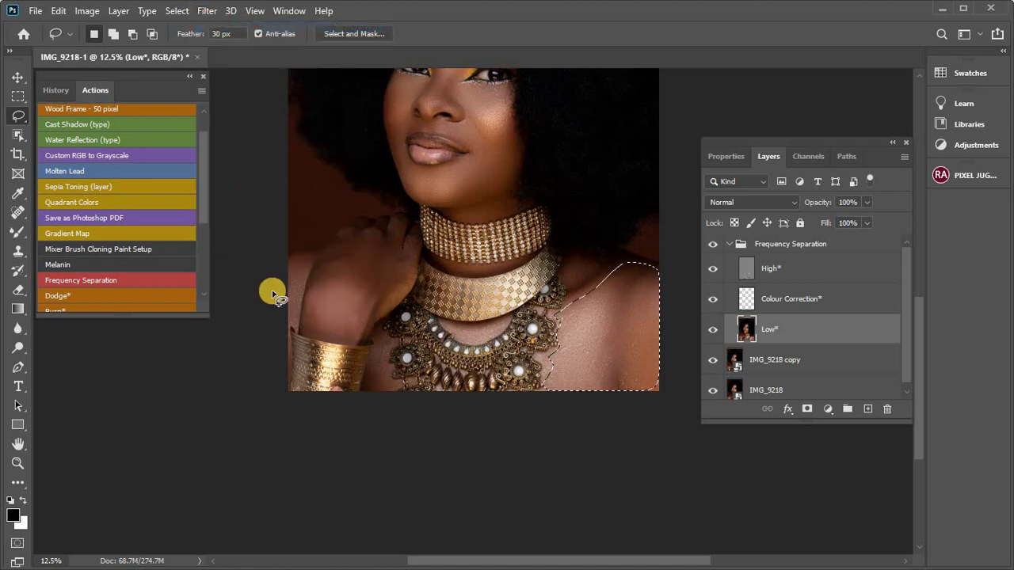
# Lasso the small patch of skin between the gold collar and the shoulder, and reapply the Gaussian Blur.
pyautogui.click(578, 256)
pyautogui.moveTo(562, 264)
pyautogui.mouseDown()
pyautogui.moveTo(568, 293)
pyautogui.moveTo(584, 286)
pyautogui.moveTo(607, 270)
pyautogui.moveTo(583, 254)
pyautogui.mouseUp()
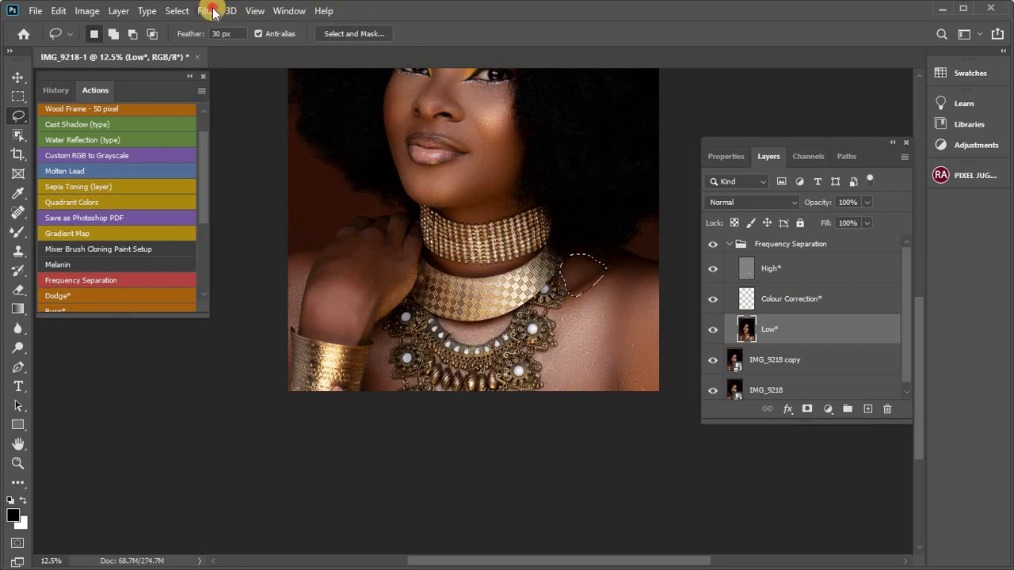
pyautogui.click(212, 11)
pyautogui.click(222, 26)
# Lasso the strip of neck between the beaded choker and the gold collar, and reapply the Gaussian Blur.
pyautogui.moveTo(473, 269)
pyautogui.mouseDown()
pyautogui.moveTo(426, 252)
pyautogui.moveTo(457, 284)
pyautogui.moveTo(493, 280)
pyautogui.moveTo(528, 256)
pyautogui.moveTo(465, 269)
pyautogui.mouseUp()
pyautogui.click(207, 10)
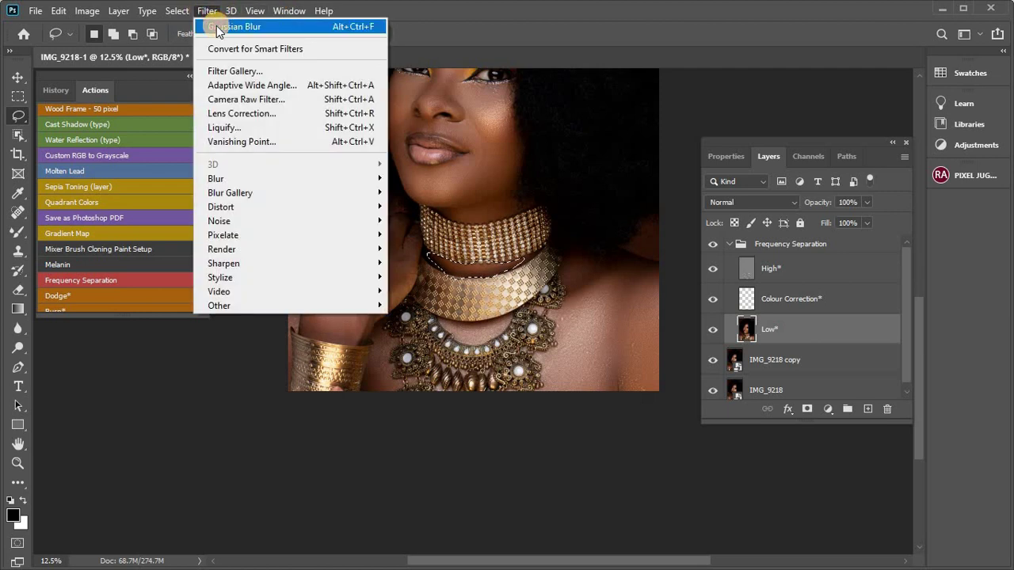
pyautogui.click(219, 29)
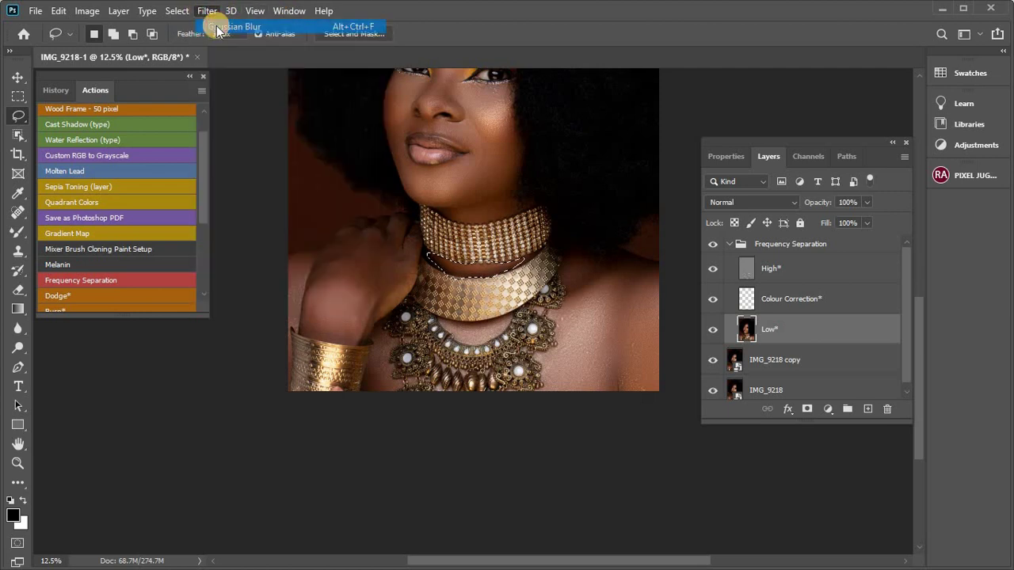
# Lasso the skin between the gold collar and the pendant necklace and reapply the last Gaussian Blur.
pyautogui.click(467, 327)
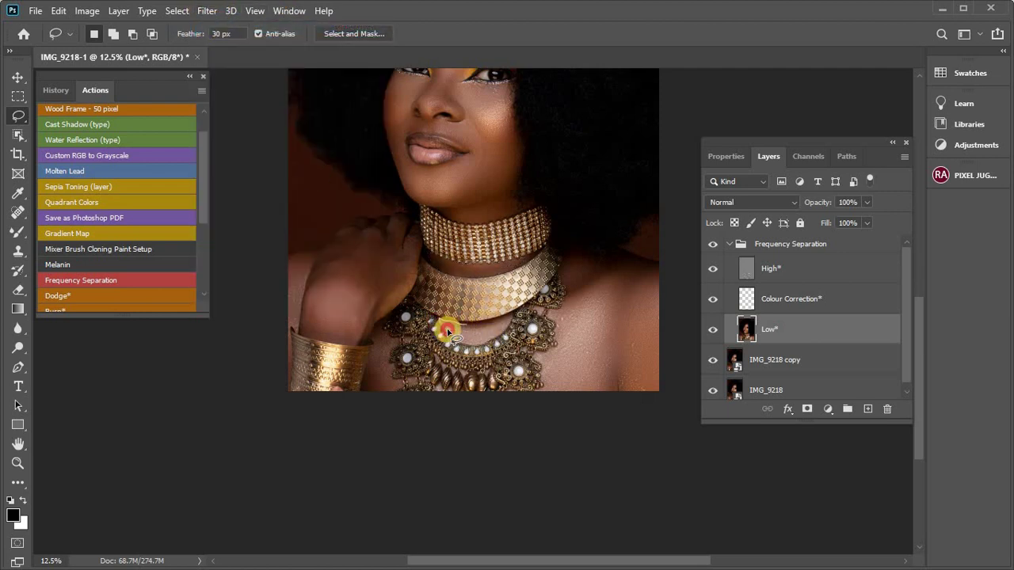
pyautogui.moveTo(470, 344)
pyautogui.mouseDown()
pyautogui.moveTo(507, 320)
pyautogui.moveTo(465, 331)
pyautogui.mouseUp()
pyautogui.click(207, 11)
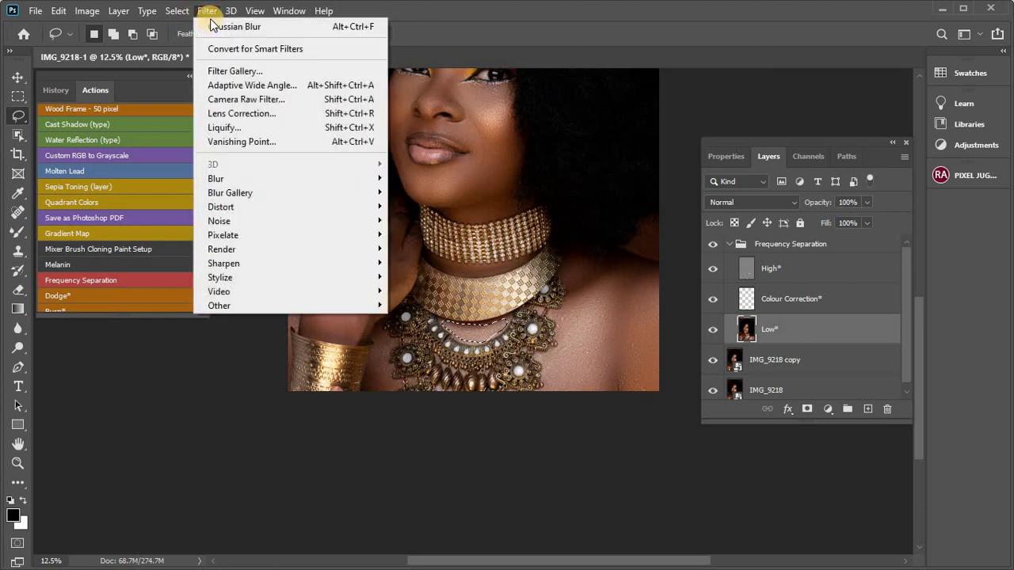
pyautogui.click(214, 27)
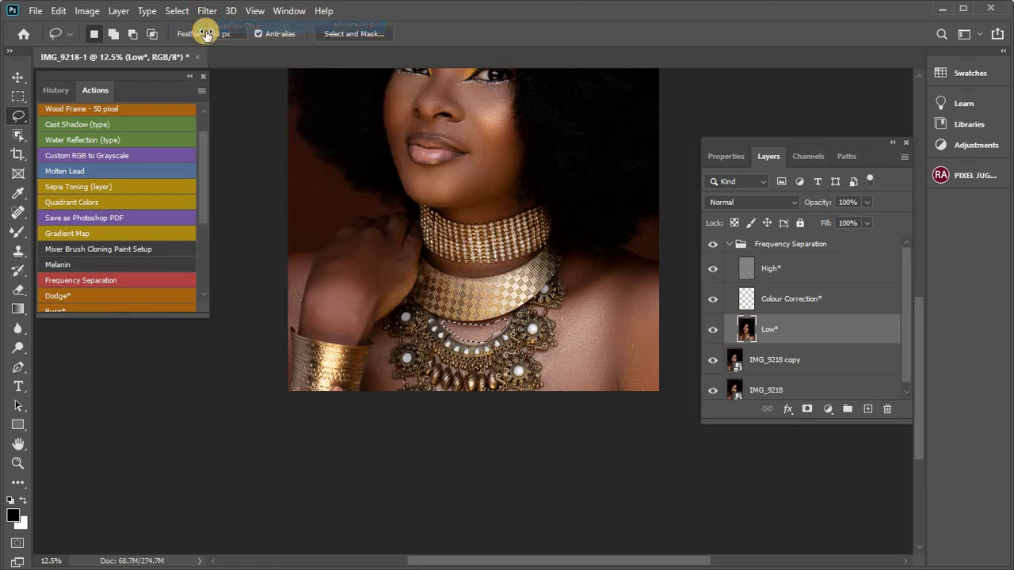
# Lasso the raised hand from the knuckles to the bracelet and reapply the last Gaussian Blur.
pyautogui.click(339, 241)
pyautogui.moveTo(338, 241)
pyautogui.mouseDown()
pyautogui.moveTo(309, 287)
pyautogui.moveTo(305, 327)
pyautogui.moveTo(318, 343)
pyautogui.moveTo(348, 347)
pyautogui.moveTo(366, 339)
pyautogui.moveTo(419, 239)
pyautogui.moveTo(396, 219)
pyautogui.moveTo(340, 244)
pyautogui.mouseUp()
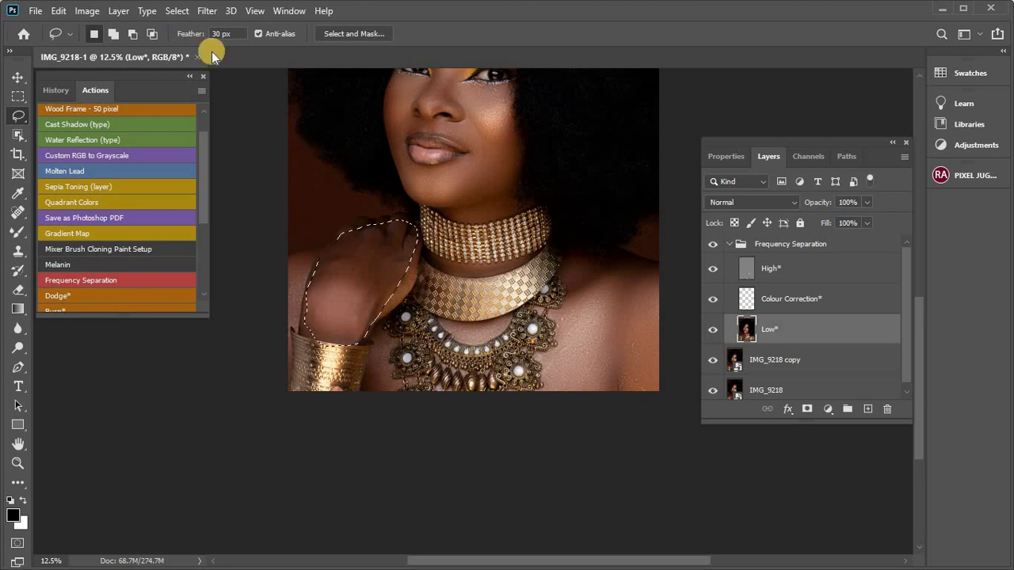
pyautogui.click(206, 10)
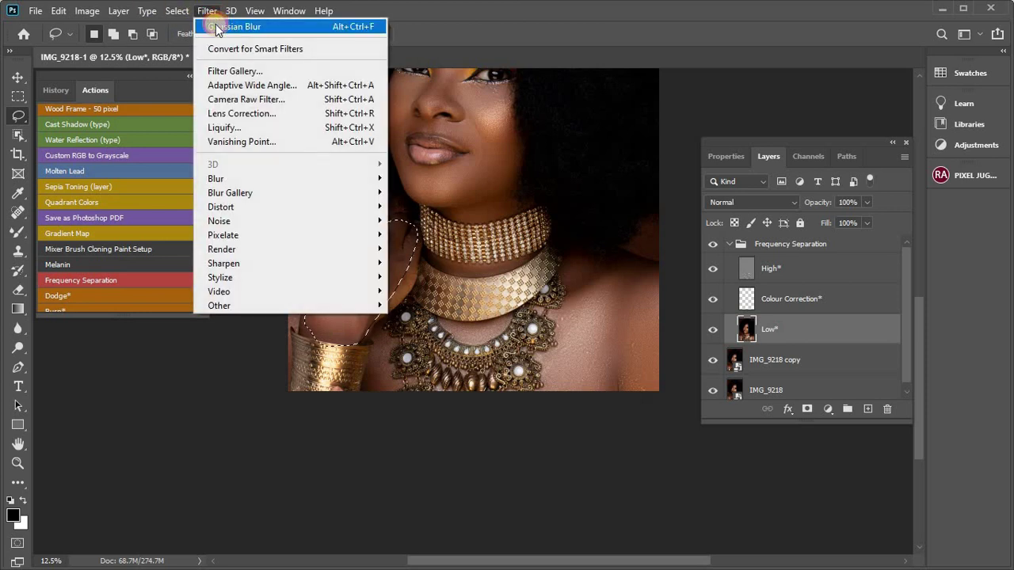
pyautogui.click(222, 26)
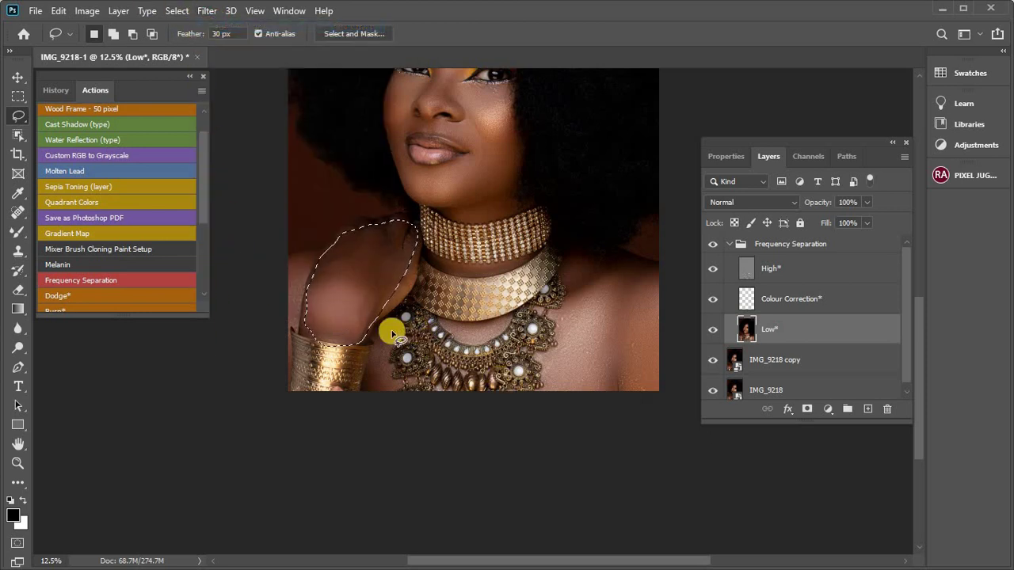
# Lasso the narrow strip of skin between the hand and the image edge above the bracelet, and reapply the Gaussian Blur.
pyautogui.click(305, 255)
pyautogui.moveTo(289, 261)
pyautogui.mouseDown()
pyautogui.moveTo(297, 334)
pyautogui.moveTo(312, 255)
pyautogui.mouseUp()
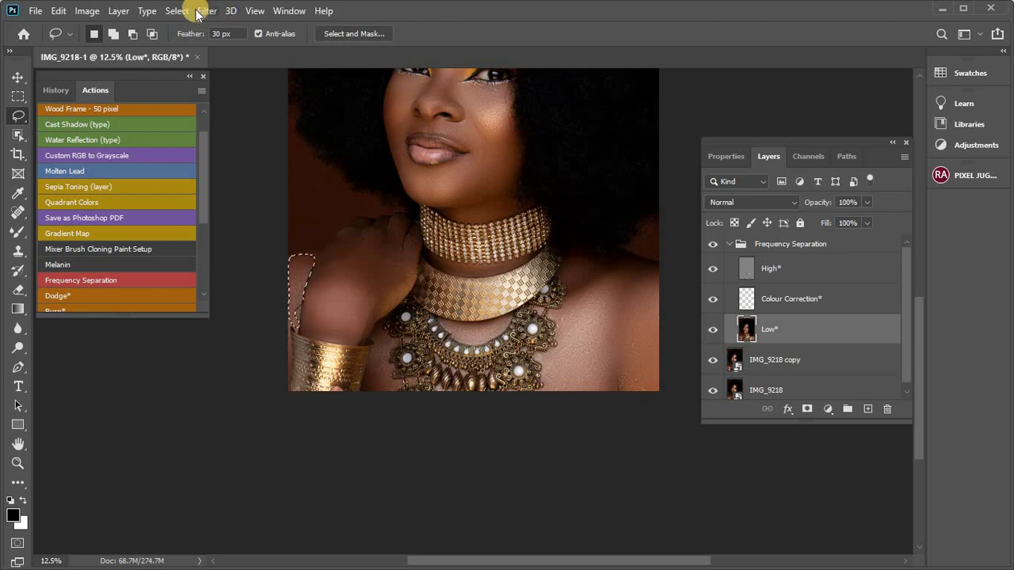
pyautogui.click(207, 10)
pyautogui.click(219, 28)
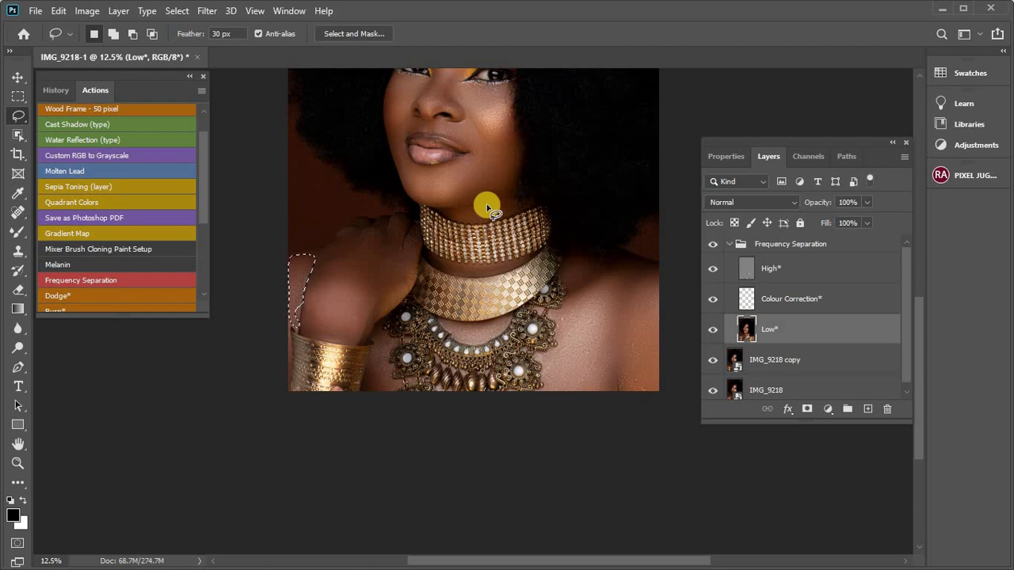
# Lasso the neck area under the chin above the choker, reapply the Gaussian Blur, and clear the selection.
pyautogui.moveTo(477, 209)
pyautogui.mouseDown()
pyautogui.moveTo(456, 210)
pyautogui.moveTo(480, 219)
pyautogui.moveTo(511, 207)
pyautogui.moveTo(483, 210)
pyautogui.mouseUp()
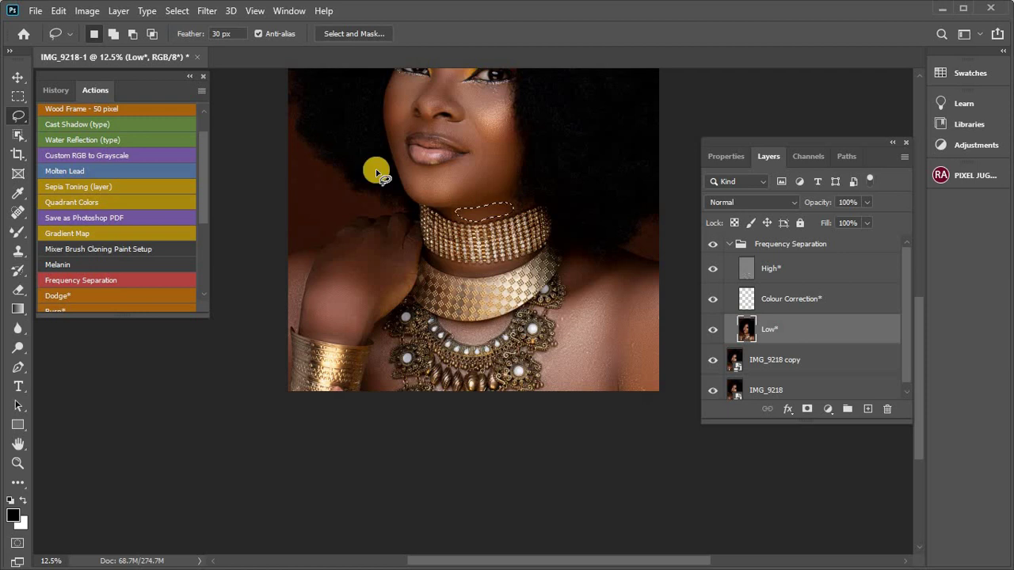
pyautogui.click(207, 10)
pyautogui.click(222, 29)
pyautogui.click(598, 213)
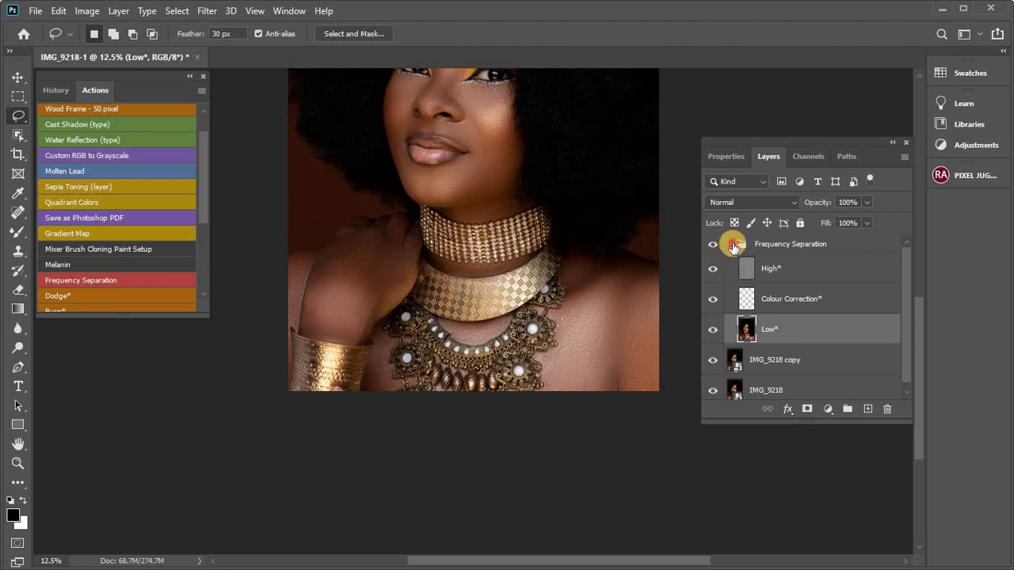
# Collapse the Frequency Separation group, examine the retouched skin close up and as a whole, and toggle the group's visibility to compare.
pyautogui.click(732, 246)
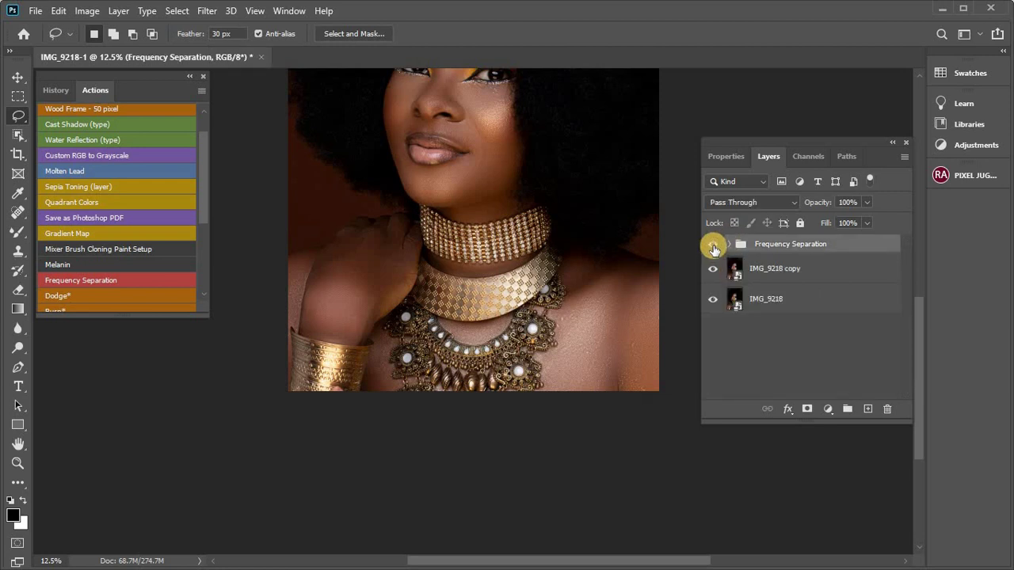
pyautogui.hotkey('ctrl', '-')
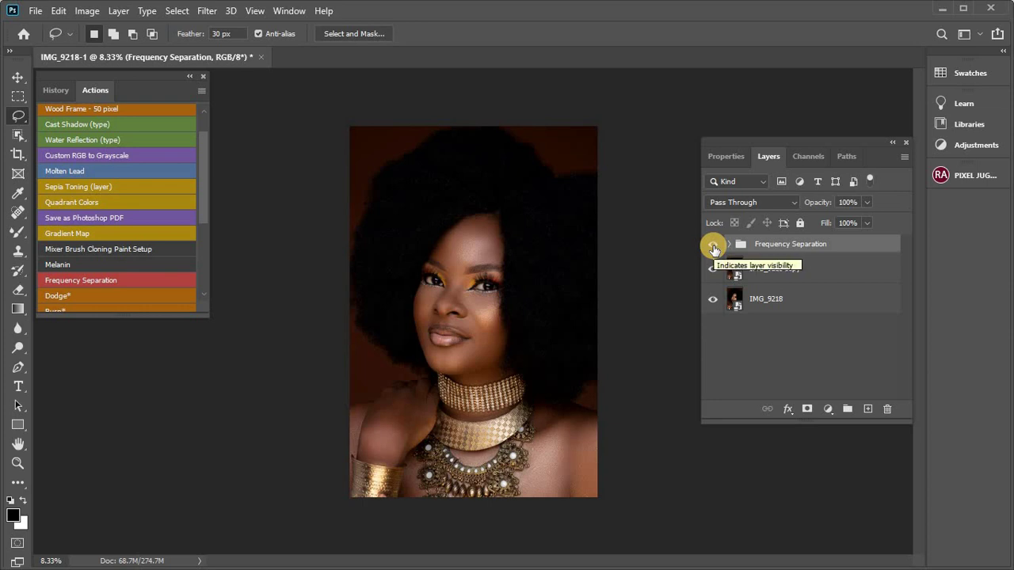
pyautogui.hotkey('ctrl', '+')
pyautogui.hotkey('ctrl', '+')
pyautogui.hotkey('ctrl', '+')
pyautogui.hotkey('ctrl', '+')
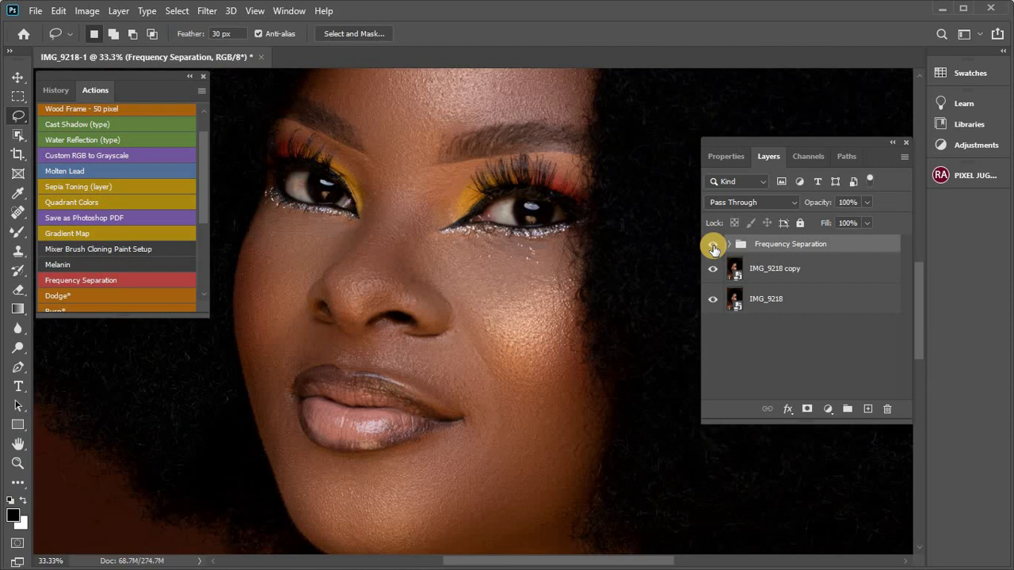
pyautogui.hotkey('ctrl', '-')
pyautogui.hotkey('ctrl', '-')
pyautogui.hotkey('ctrl', '-')
pyautogui.hotkey('ctrl', '-')
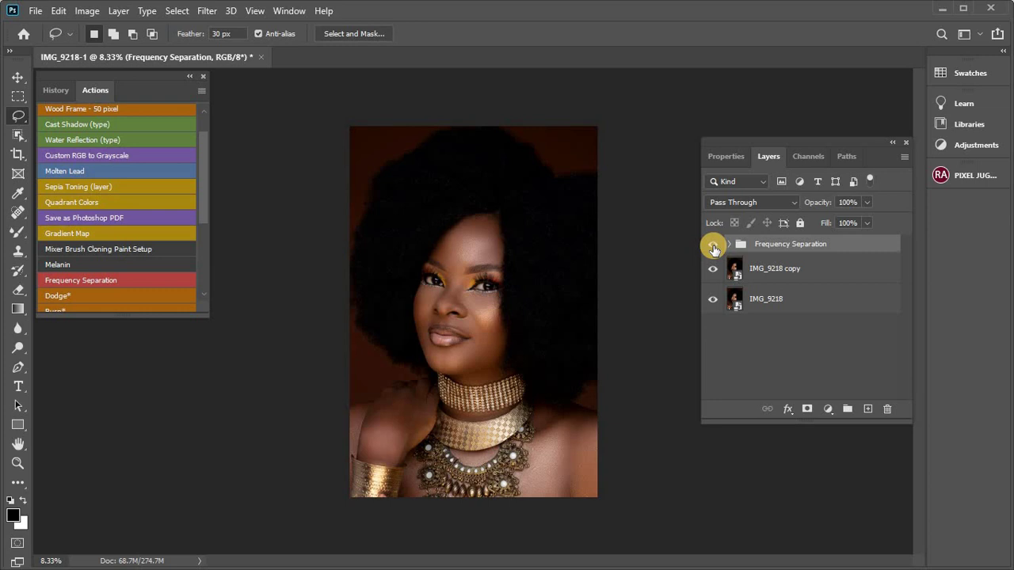
pyautogui.click(712, 247)
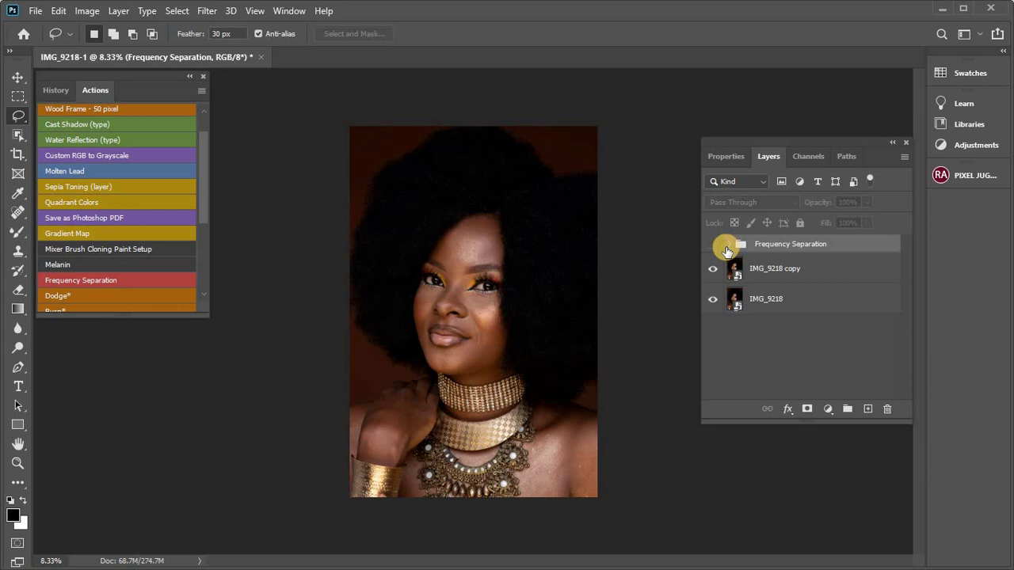
pyautogui.click(713, 245)
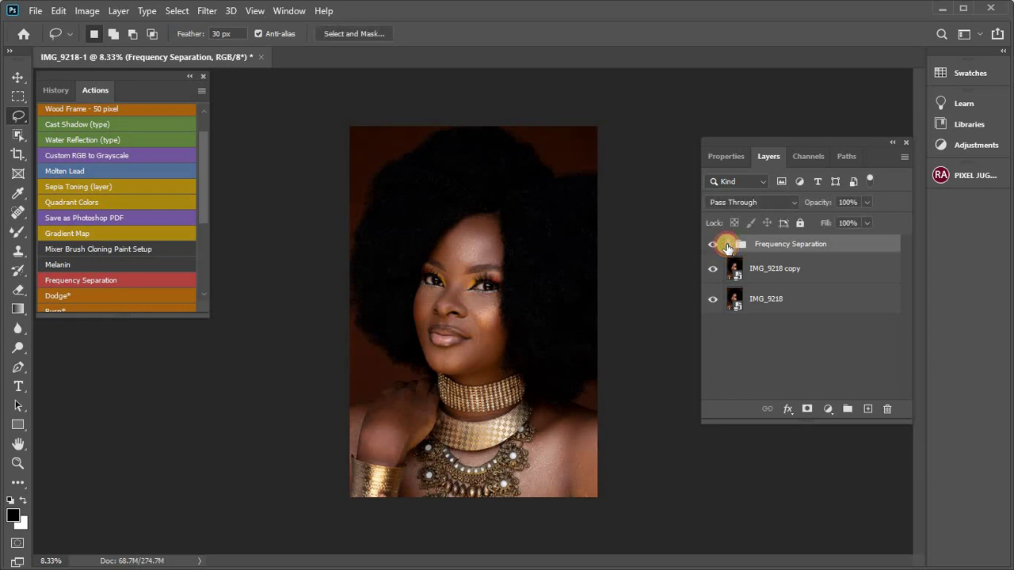
# Expand the Frequency Separation group, select the High* layer with the Spot Healing Brush active, and toggle the group's visibility to compare.
pyautogui.click(728, 246)
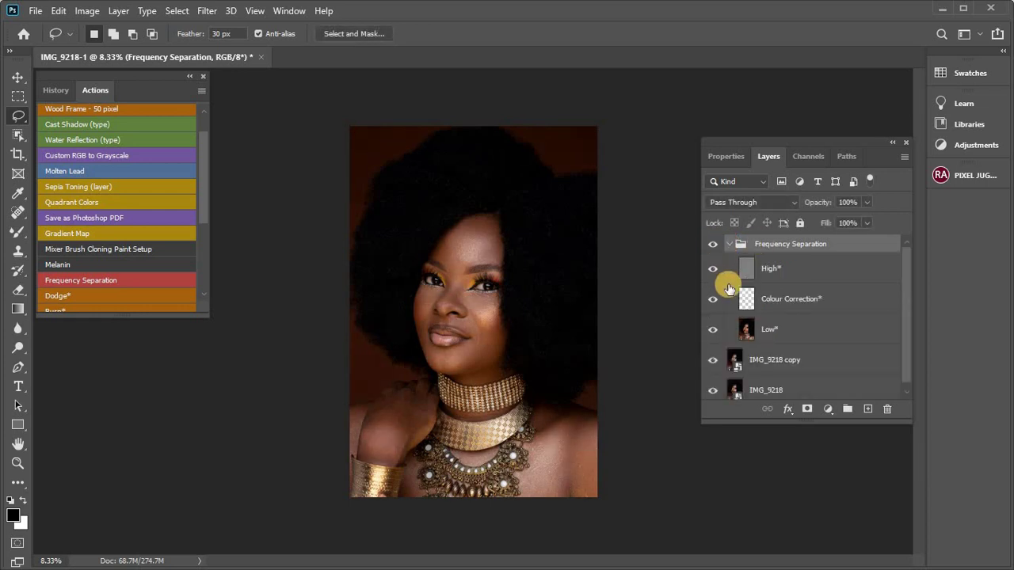
pyautogui.click(805, 270)
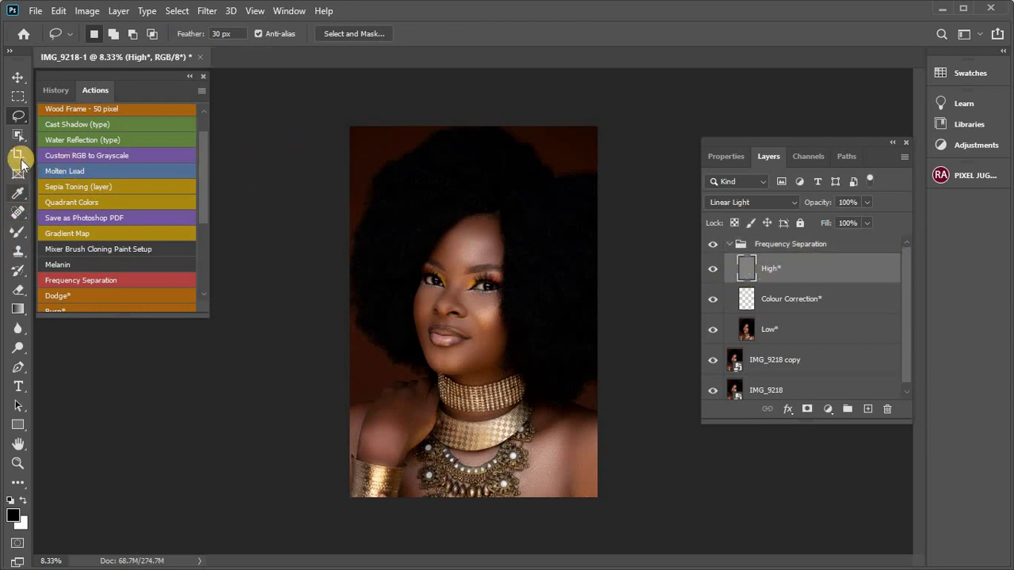
pyautogui.click(19, 212)
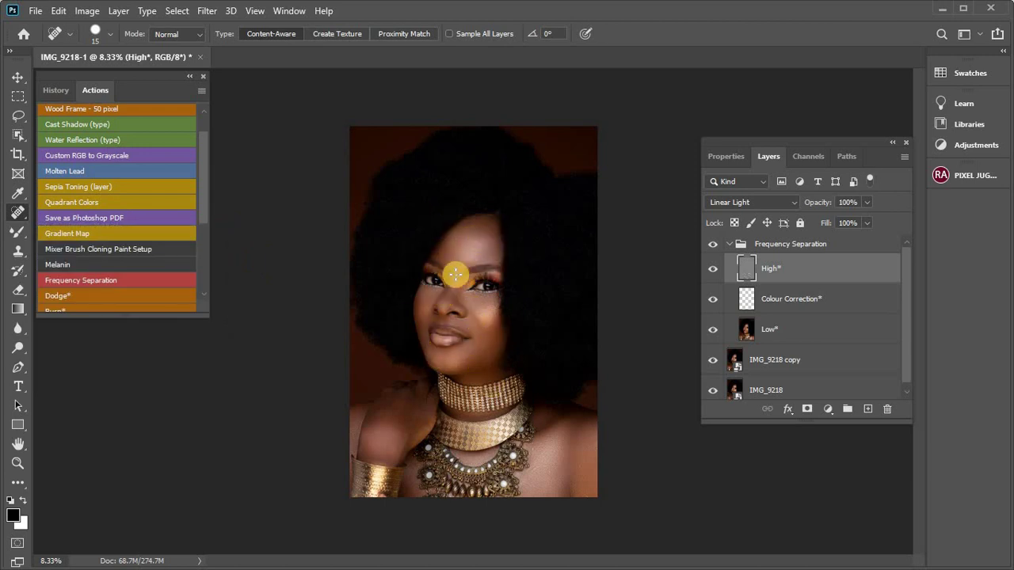
pyautogui.click(713, 243)
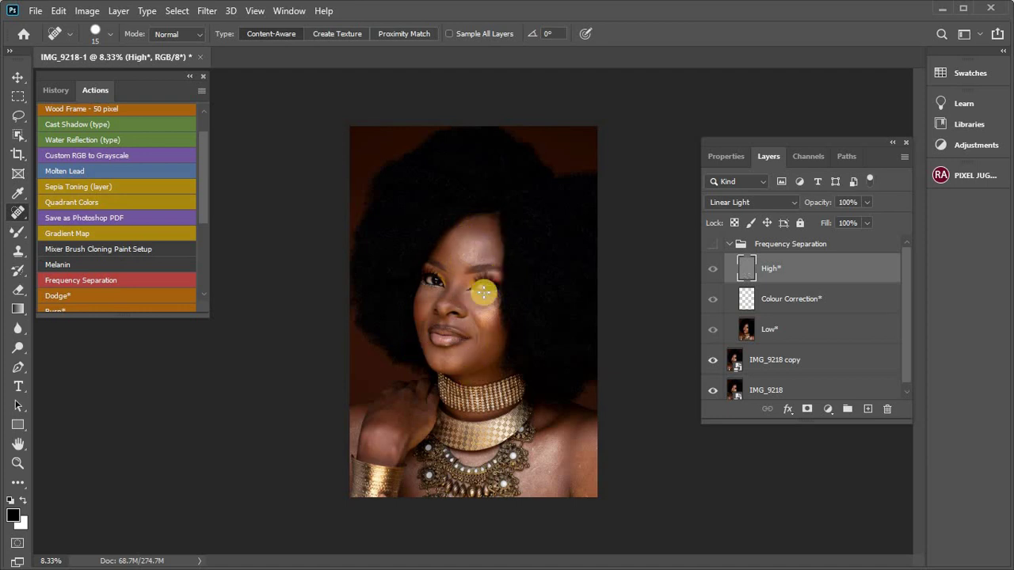
pyautogui.click(711, 244)
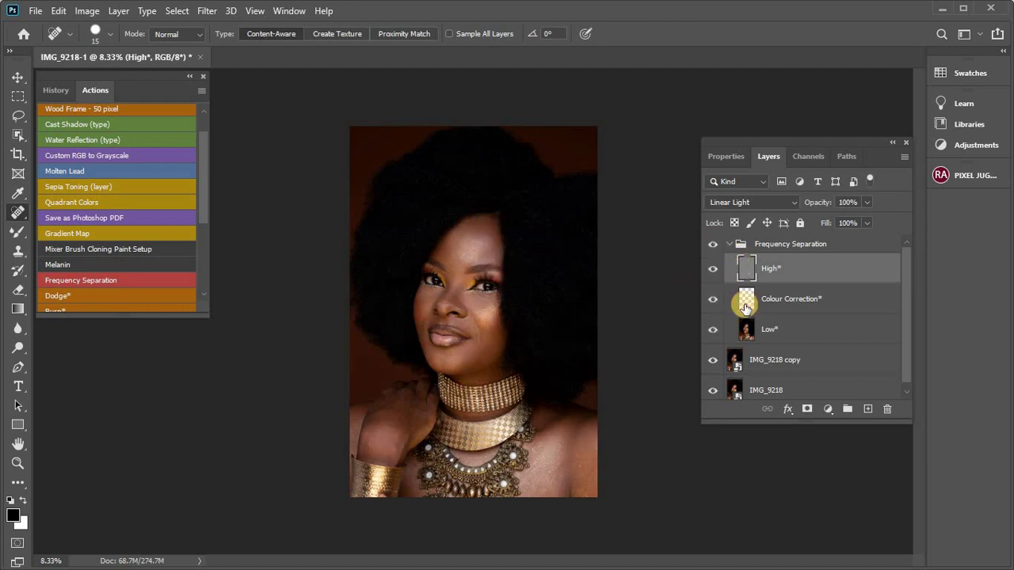
# Select the Low* layer, review the Mixer Brush's load options, and switch back to the Lasso tool.
pyautogui.click(780, 333)
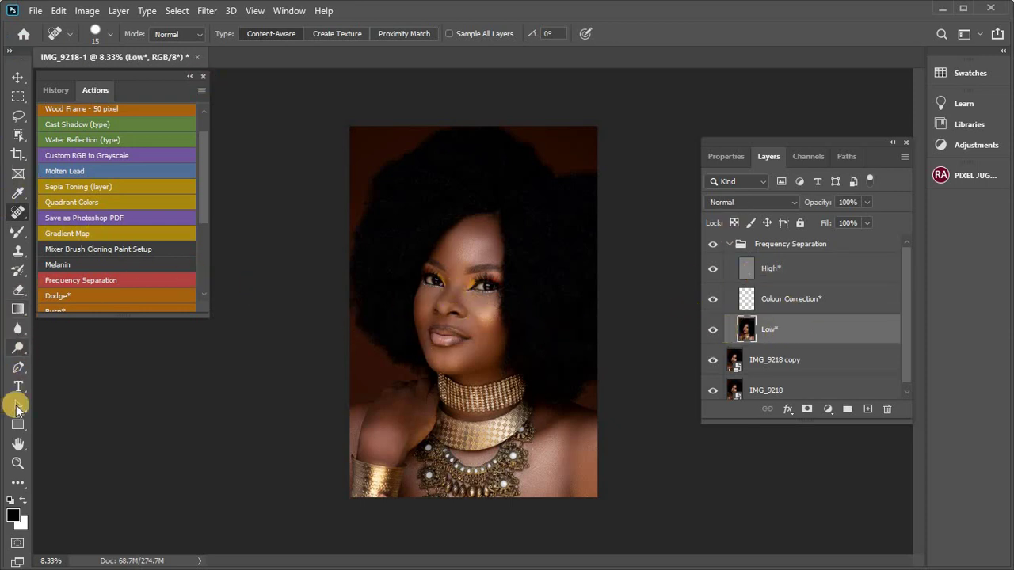
pyautogui.click(17, 232)
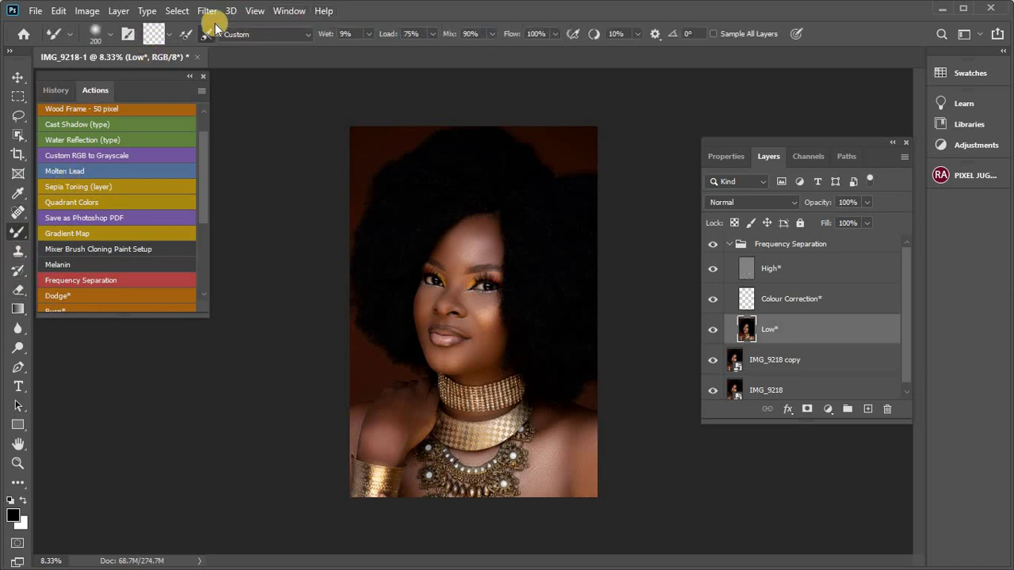
pyautogui.click(166, 33)
pyautogui.click(246, 65)
pyautogui.click(19, 117)
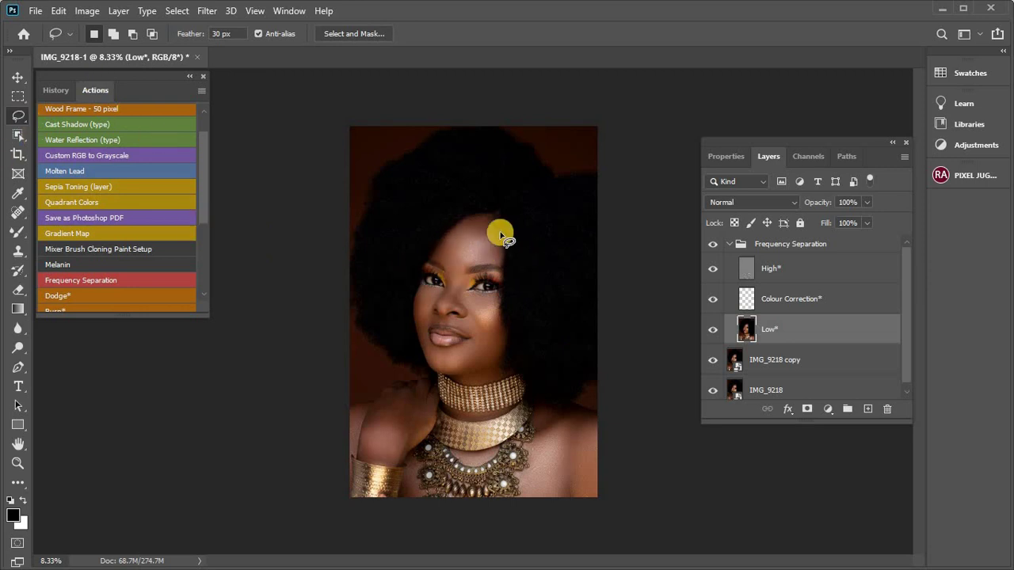
# Review the Gaussian Blur radius setting for the Low* layer, close it without applying, and return to the Lasso tool.
pyautogui.click(204, 10)
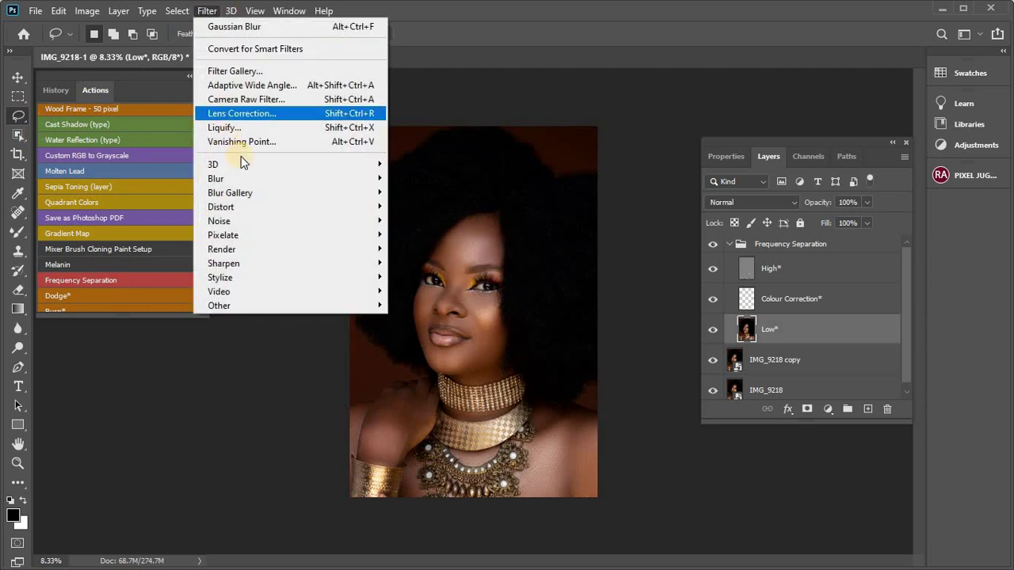
pyautogui.moveTo(256, 177)
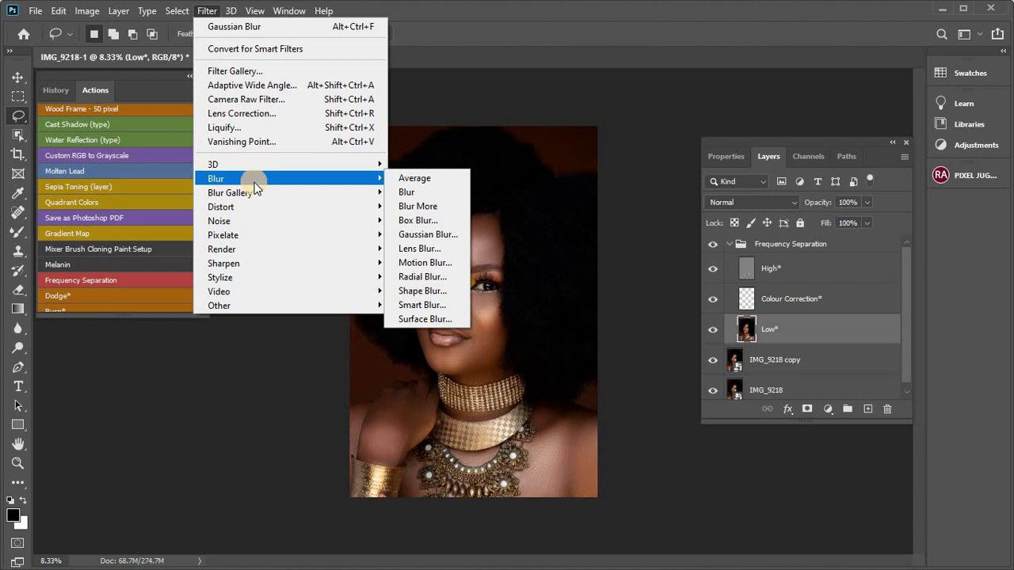
pyautogui.click(428, 235)
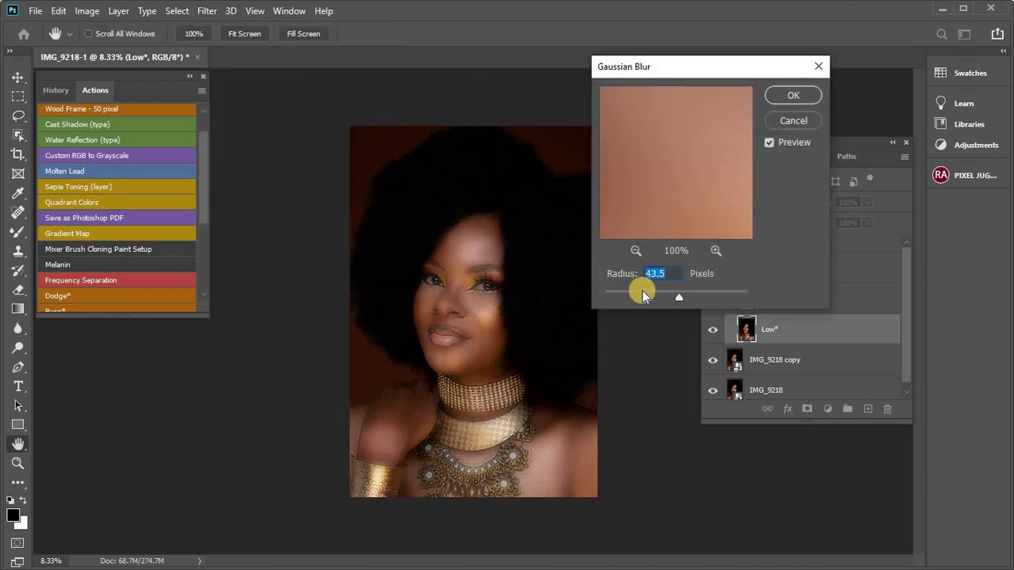
pyautogui.click(795, 120)
pyautogui.press('l')
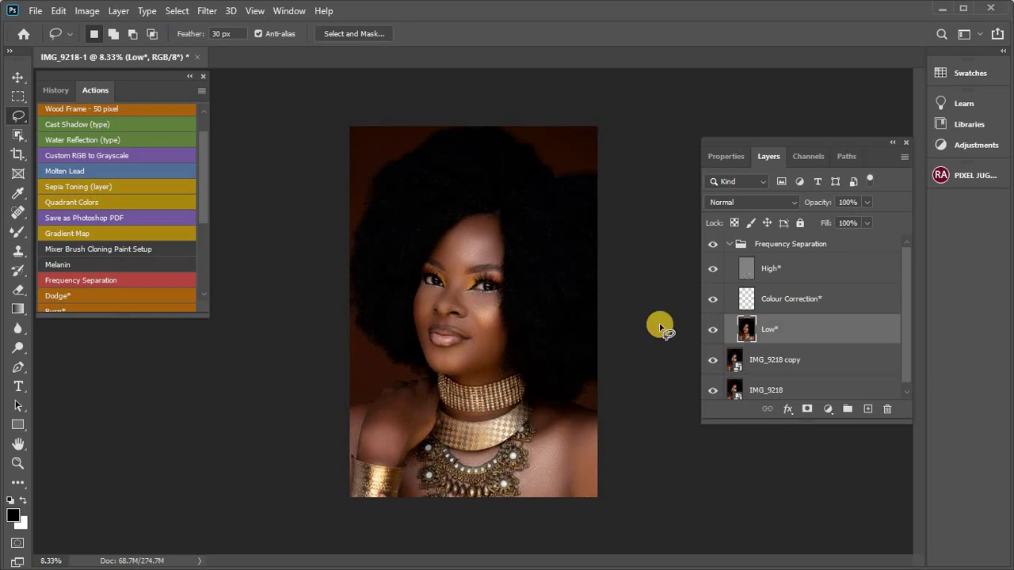
# Check the retouched portrait as a whole and collapse the Frequency Separation group.
pyautogui.hotkey('ctrl', '+')
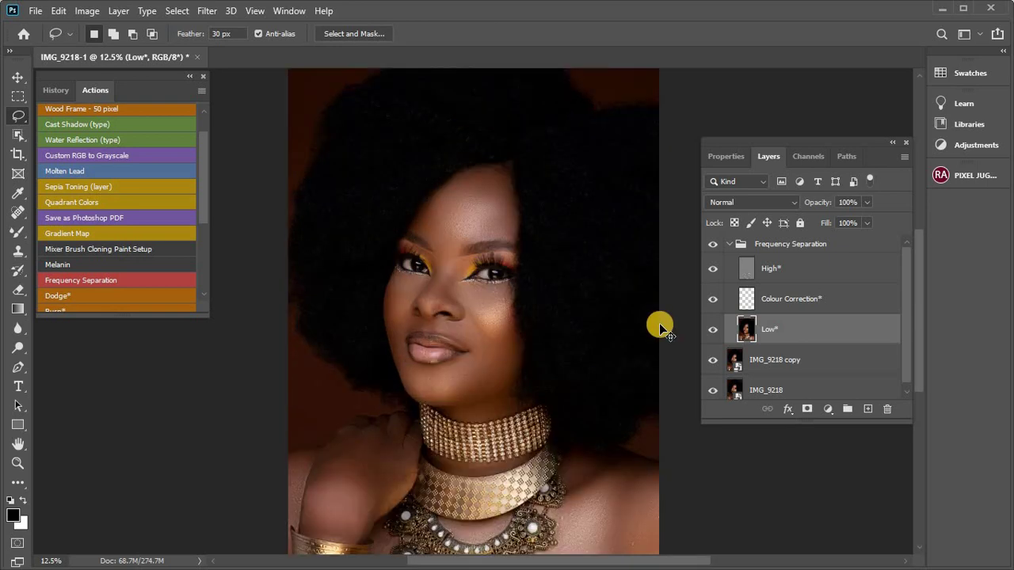
pyautogui.hotkey('ctrl', '-')
pyautogui.hotkey('ctrl', '-')
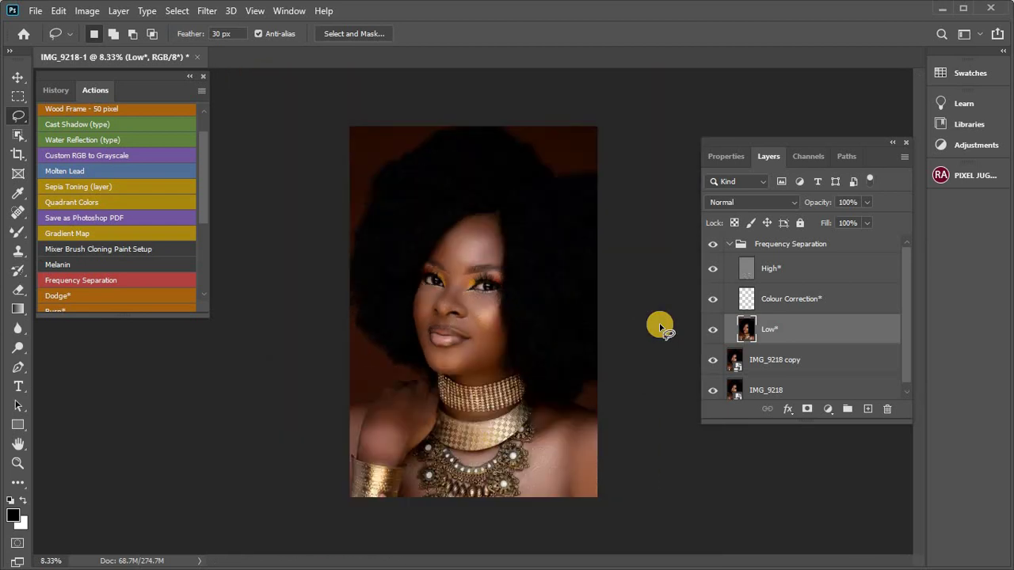
pyautogui.click(730, 247)
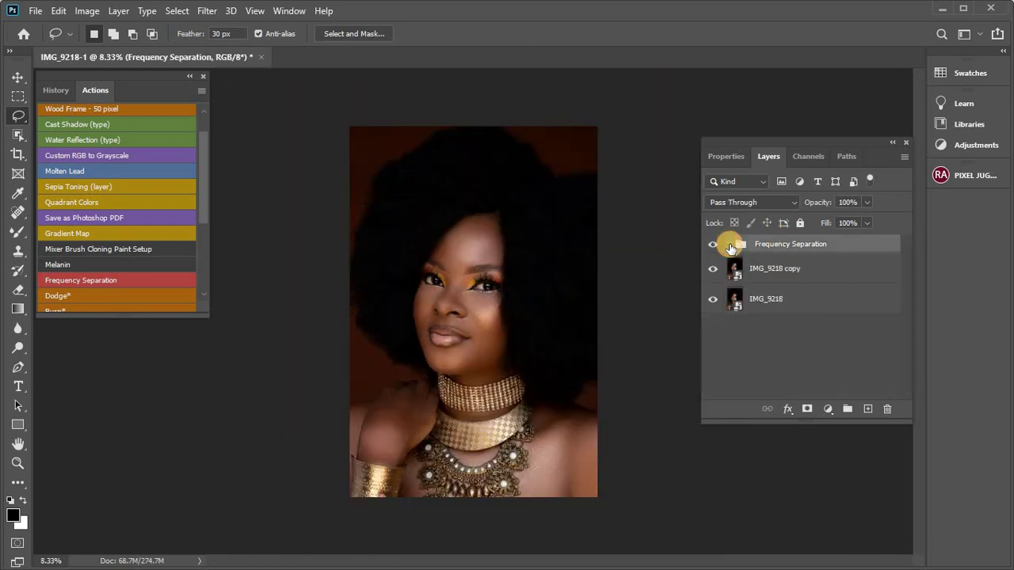